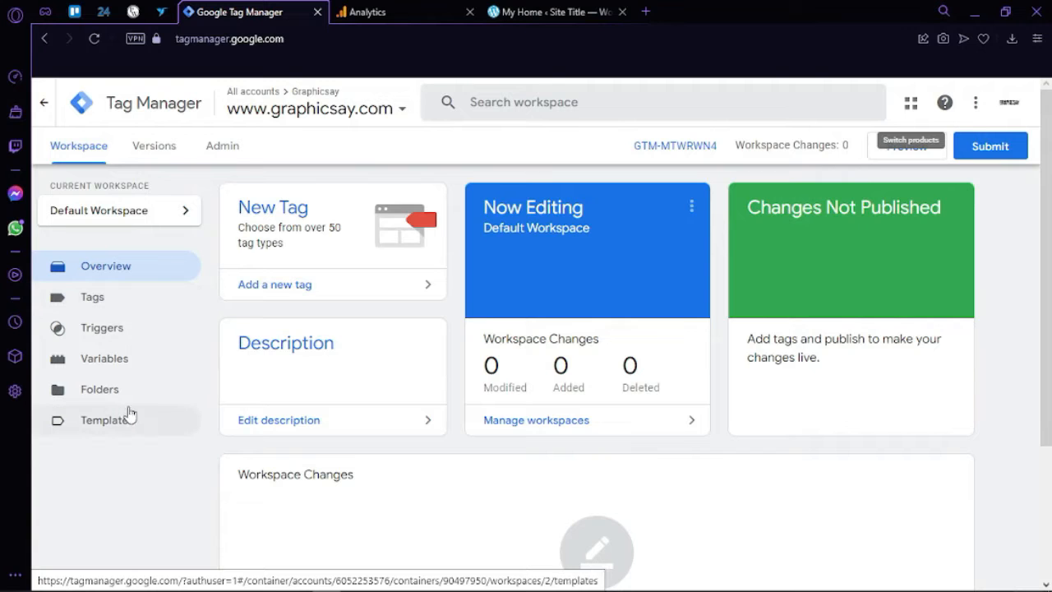
# Step: Review the Default Workspace overview and the container's list of tags
pyautogui.scroll(-1, 205, 424)
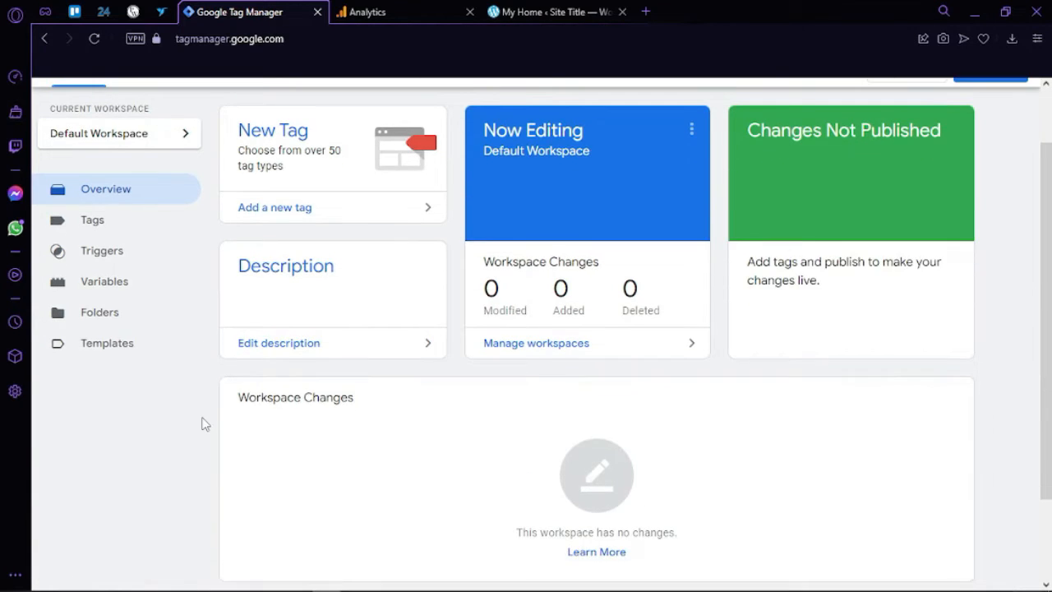
pyautogui.scroll(1, 205, 424)
pyautogui.scroll(-1, 204, 424)
pyautogui.scroll(1, 204, 424)
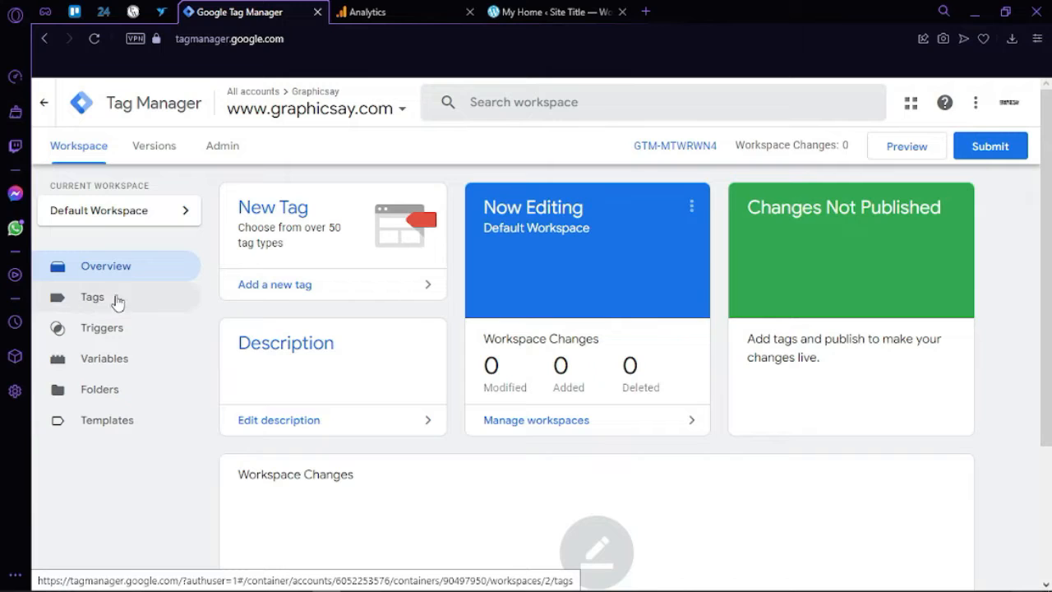
pyautogui.click(180, 305)
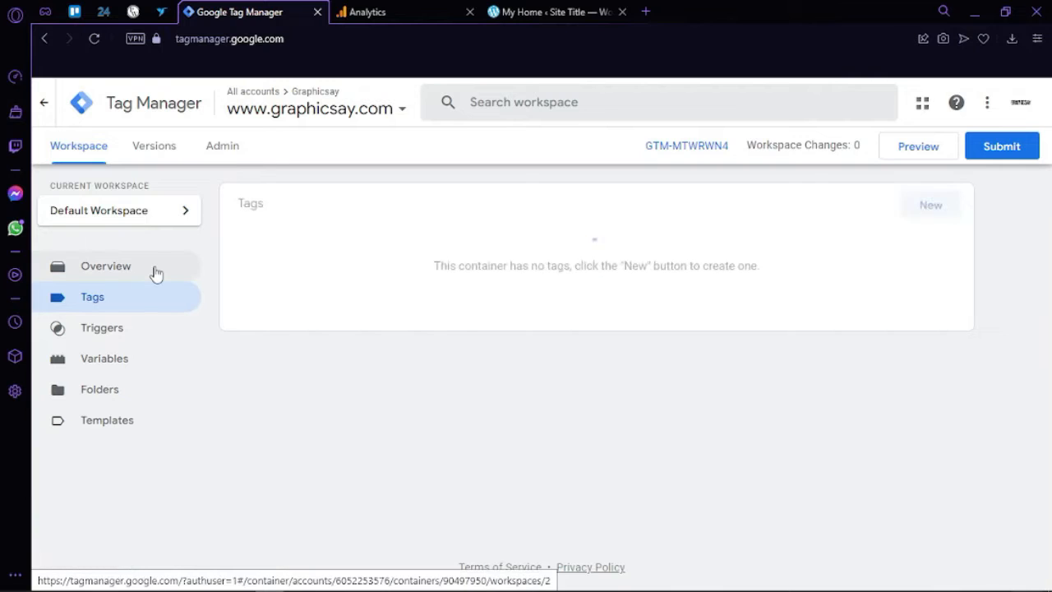
pyautogui.click(154, 273)
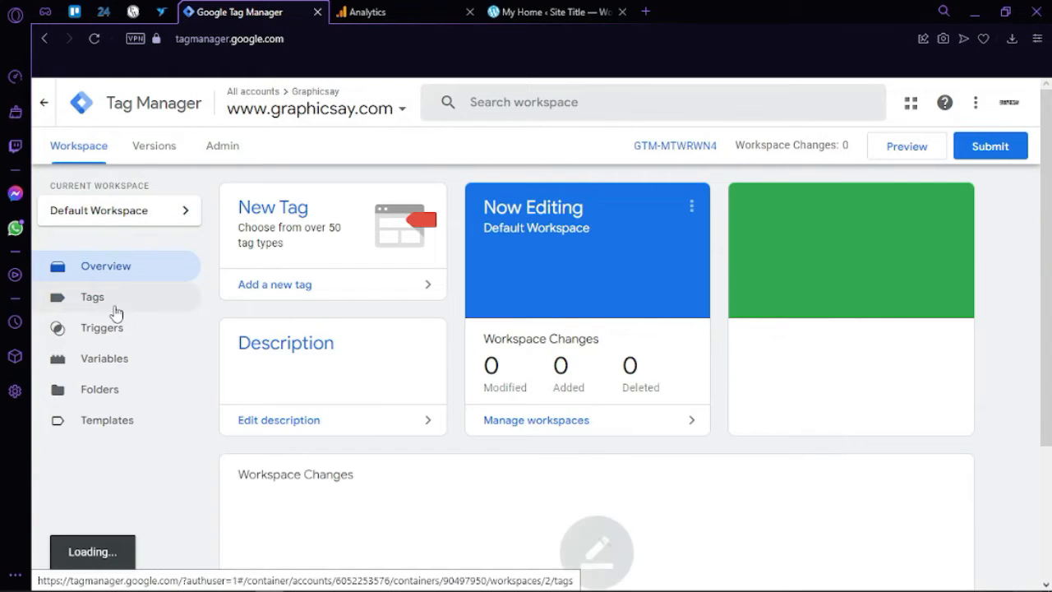
pyautogui.click(116, 311)
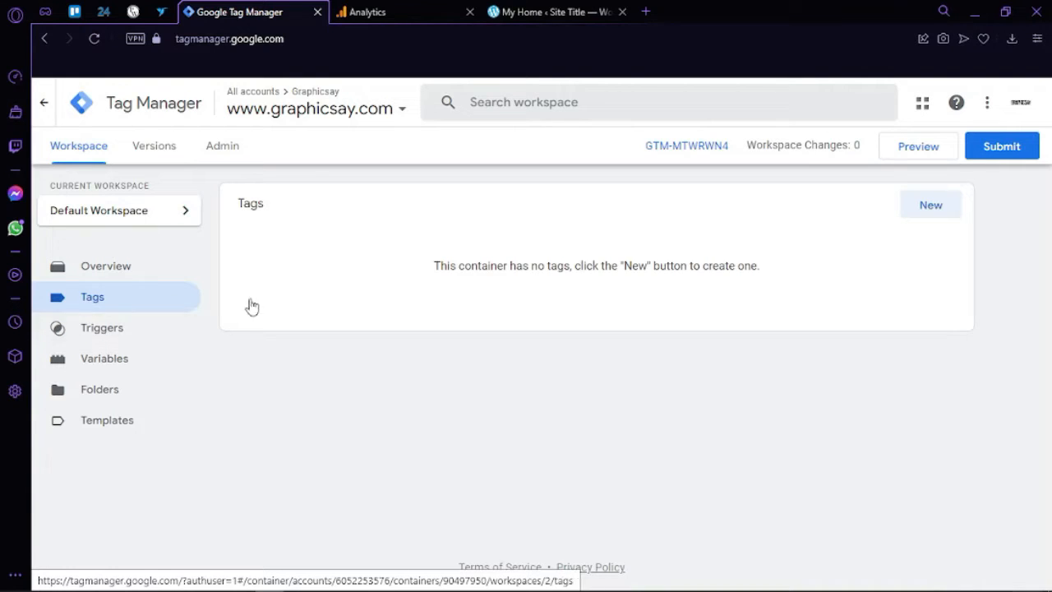
pyautogui.click(138, 286)
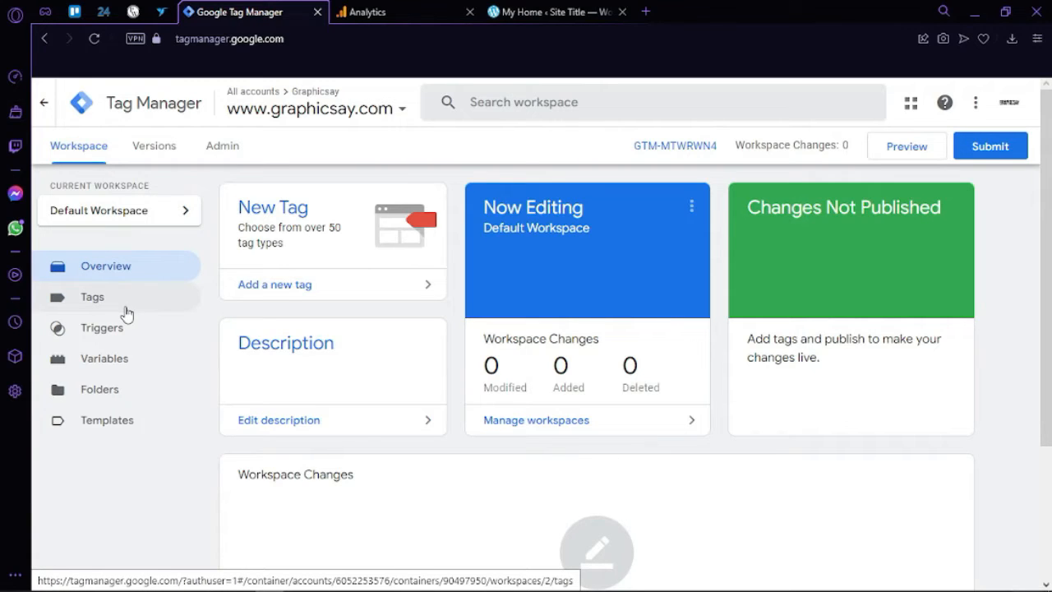
pyautogui.click(126, 311)
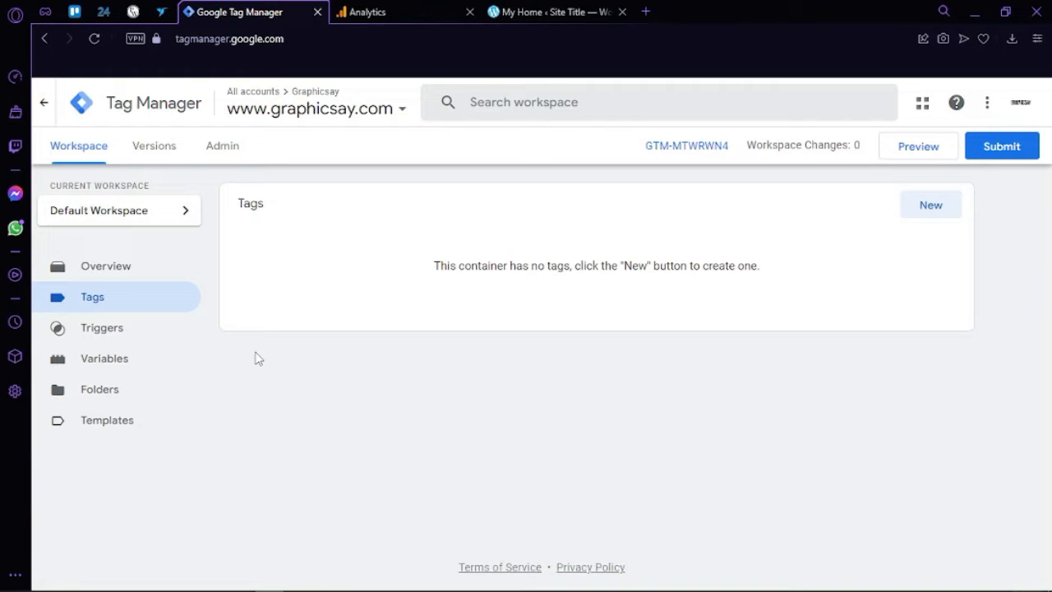
# Step: Review the container's triggers, then its built-in and user-defined variables
pyautogui.click(166, 338)
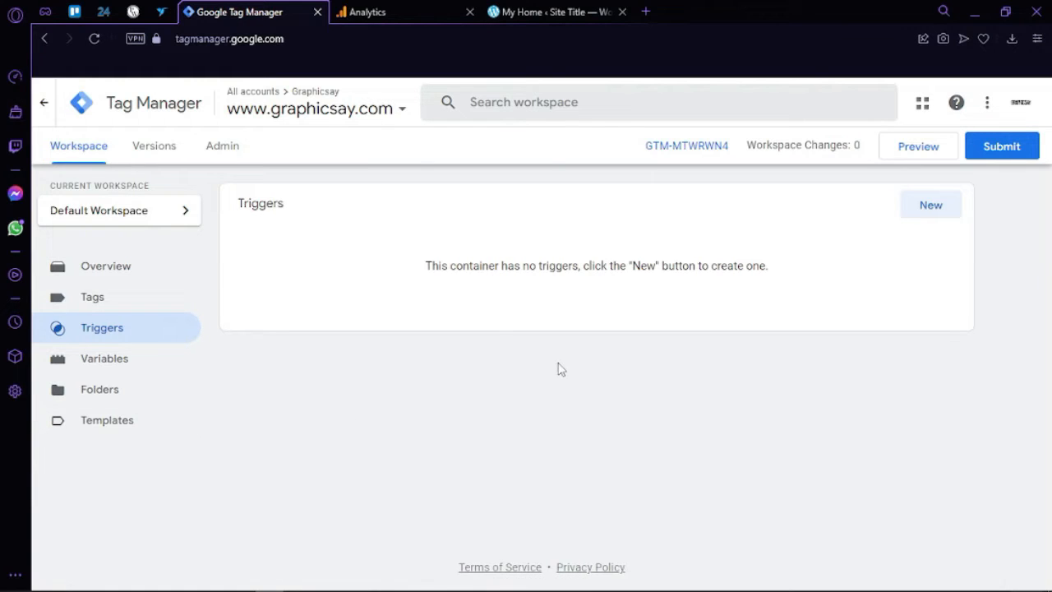
pyautogui.click(90, 358)
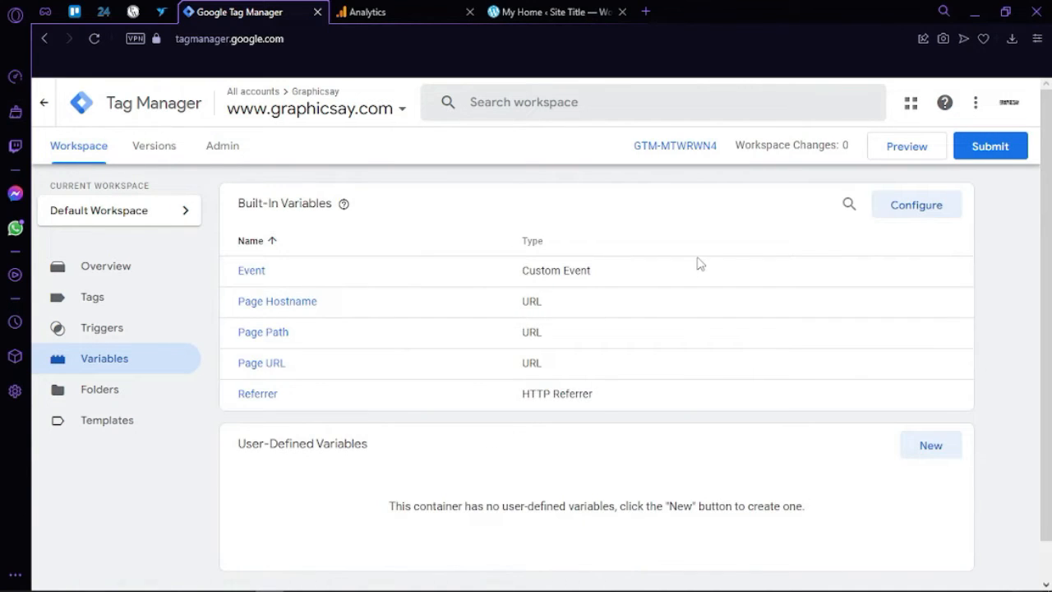
pyautogui.scroll(-1, 633, 364)
pyautogui.scroll(1, 634, 364)
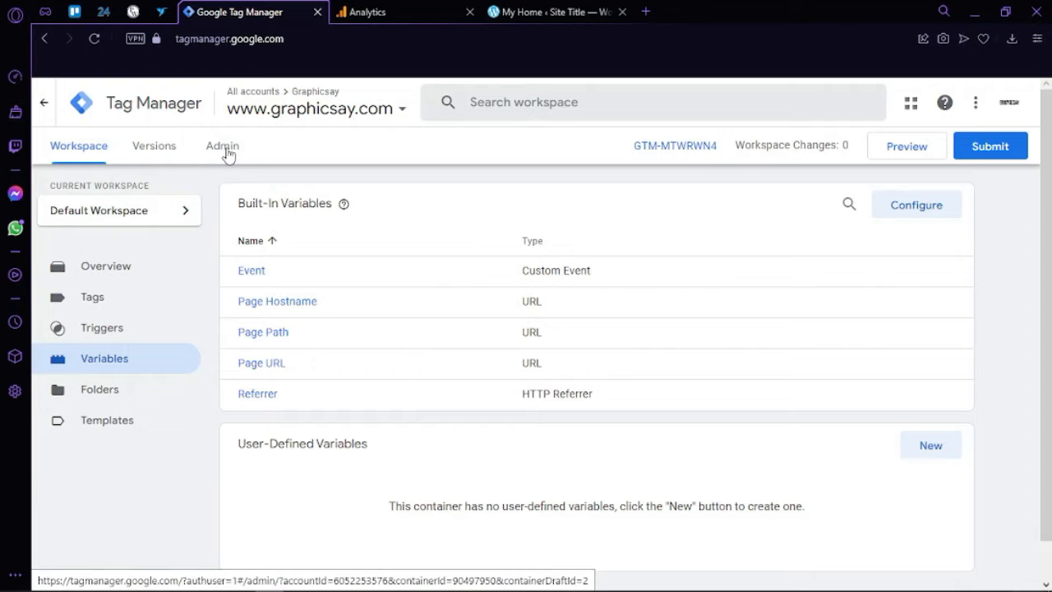
# Step: View the container's Google Tag Manager installation code and close it again
pyautogui.click(679, 146)
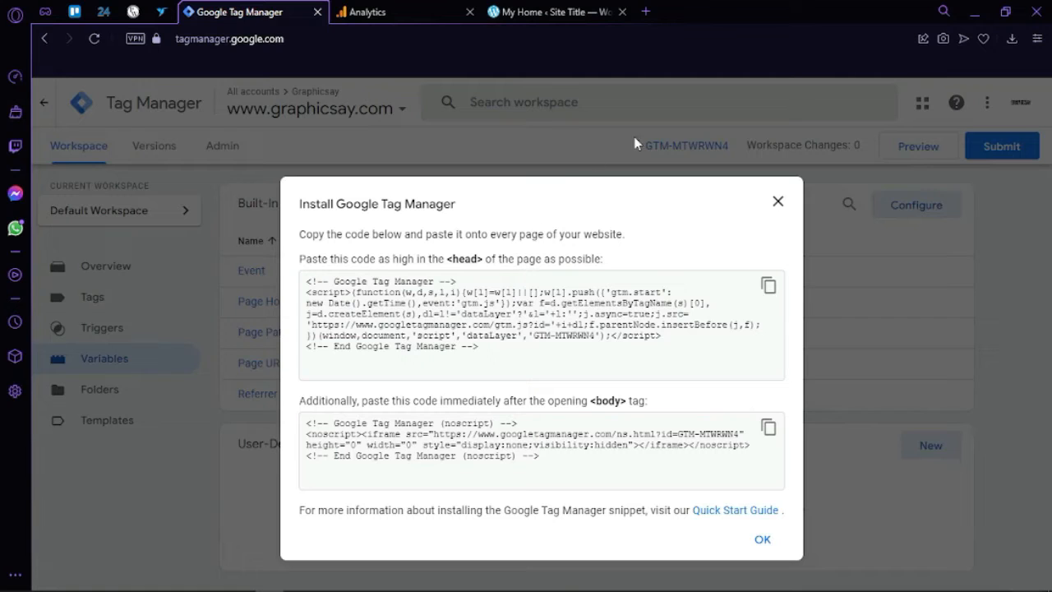
pyautogui.click(777, 201)
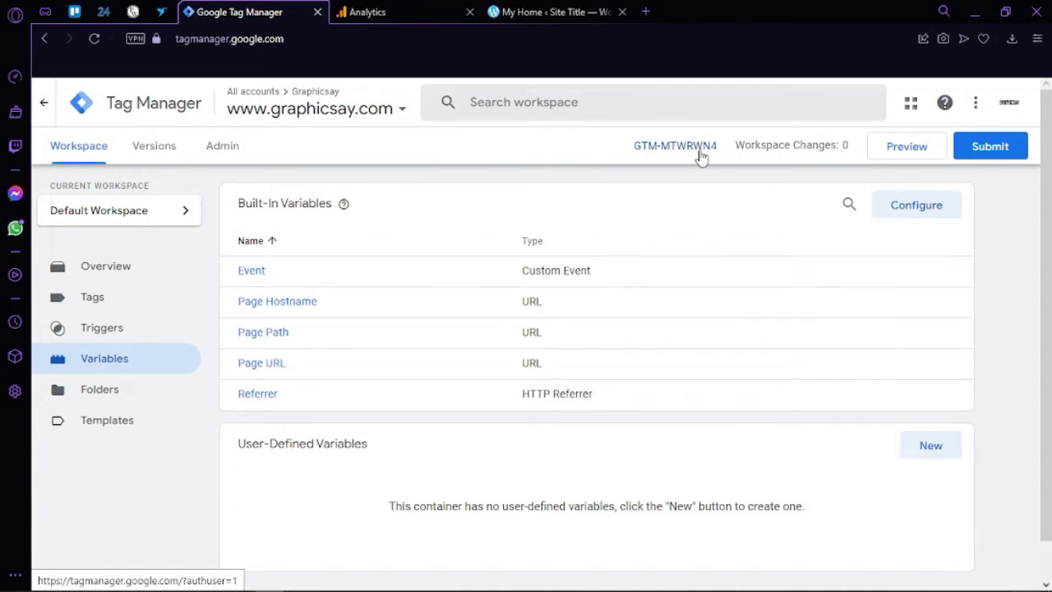
pyautogui.click(697, 156)
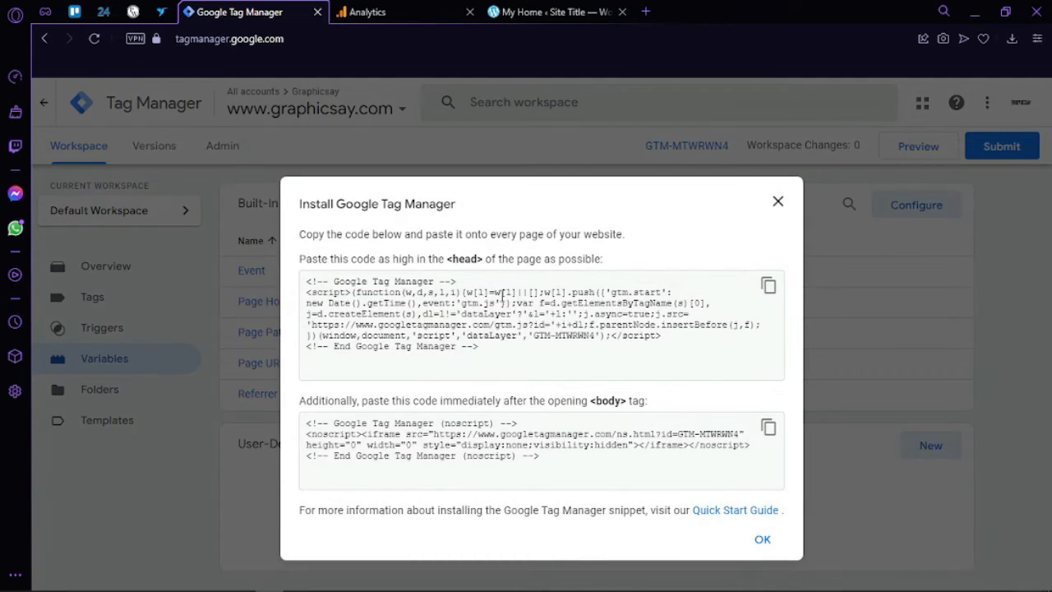
pyautogui.click(777, 201)
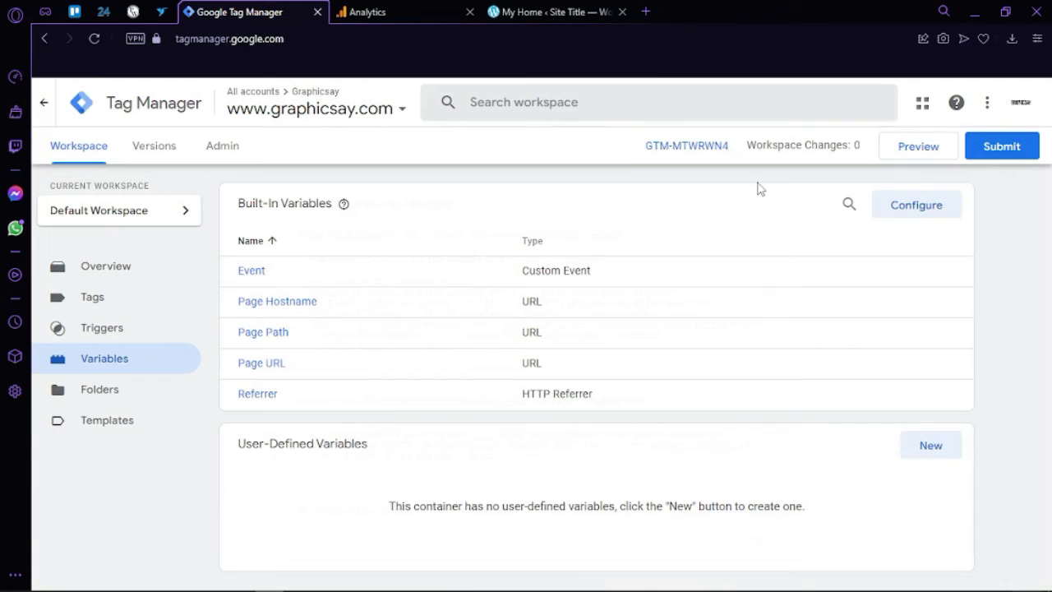
# Step: Copy the container's head installation snippet and then its body noscript snippet
pyautogui.click(642, 151)
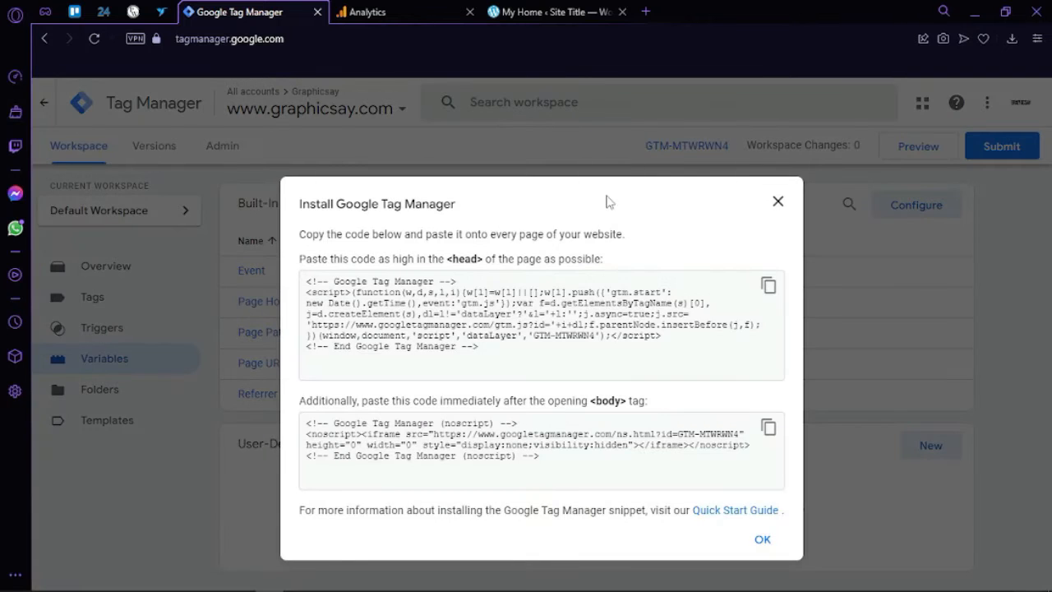
pyautogui.click(768, 285)
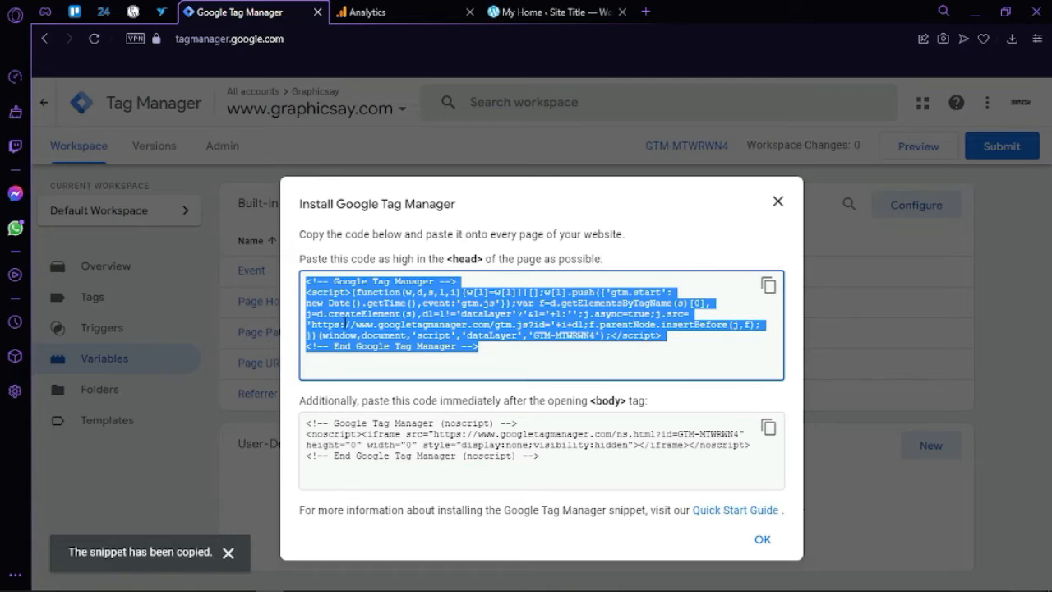
pyautogui.click(508, 359)
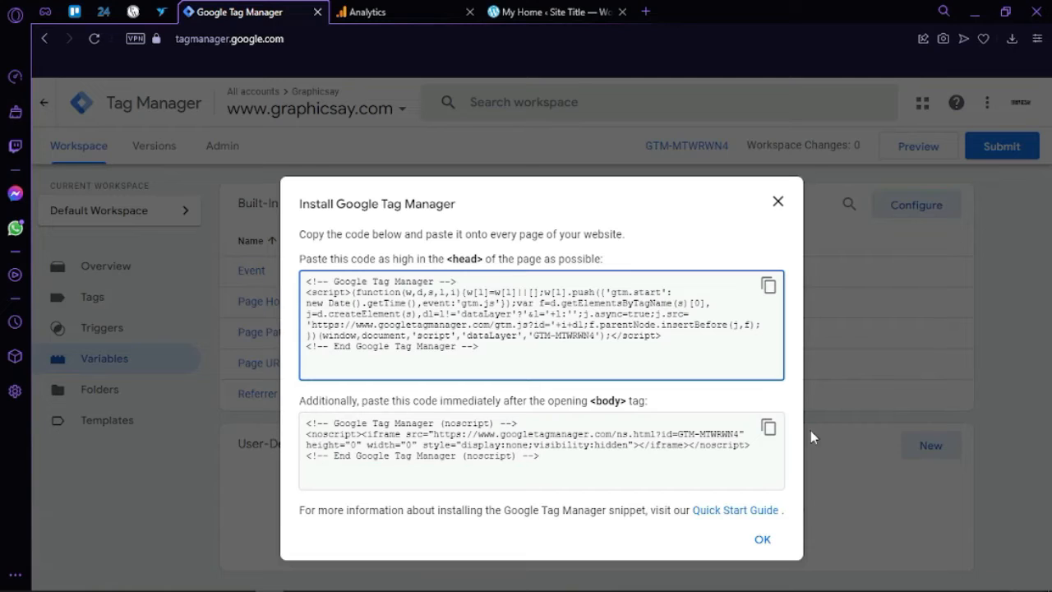
pyautogui.click(768, 427)
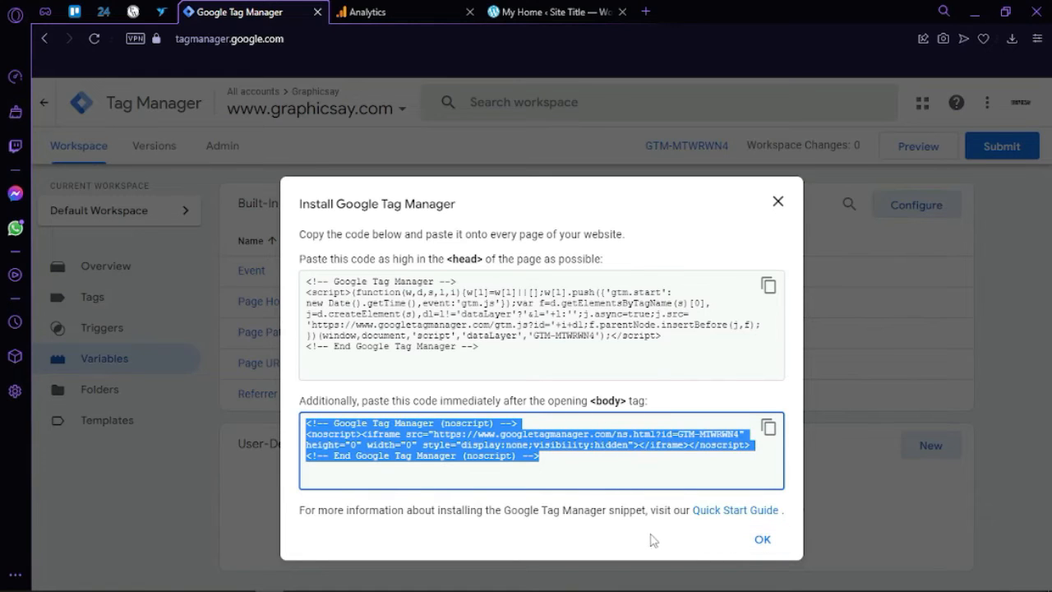
pyautogui.click(761, 538)
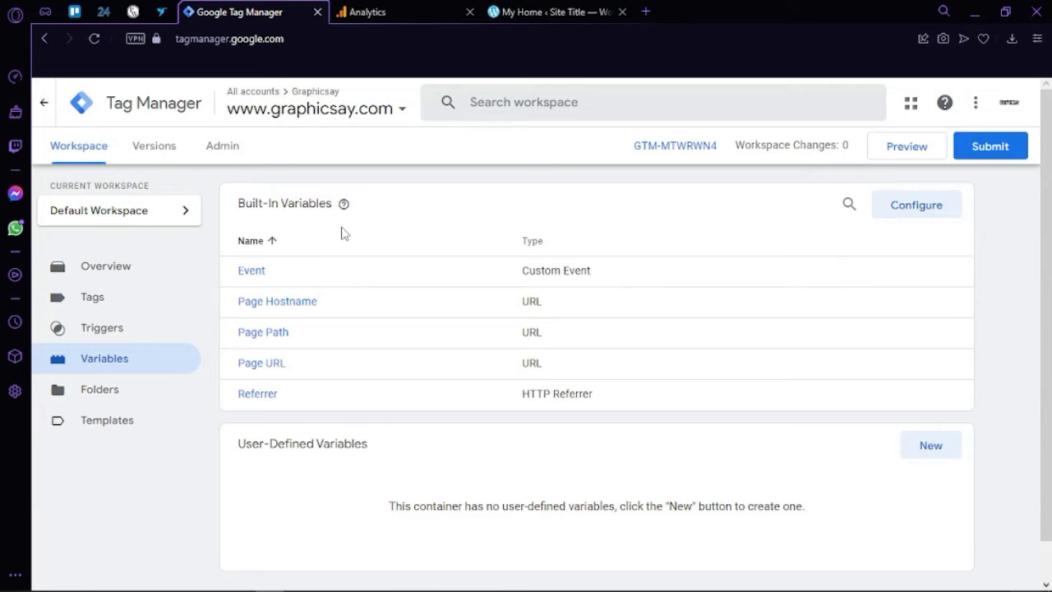
# Step: Switch to the WordPress site, search its plugins for "Google" and open the Site Kit by Google plugin page
pyautogui.click(509, 12)
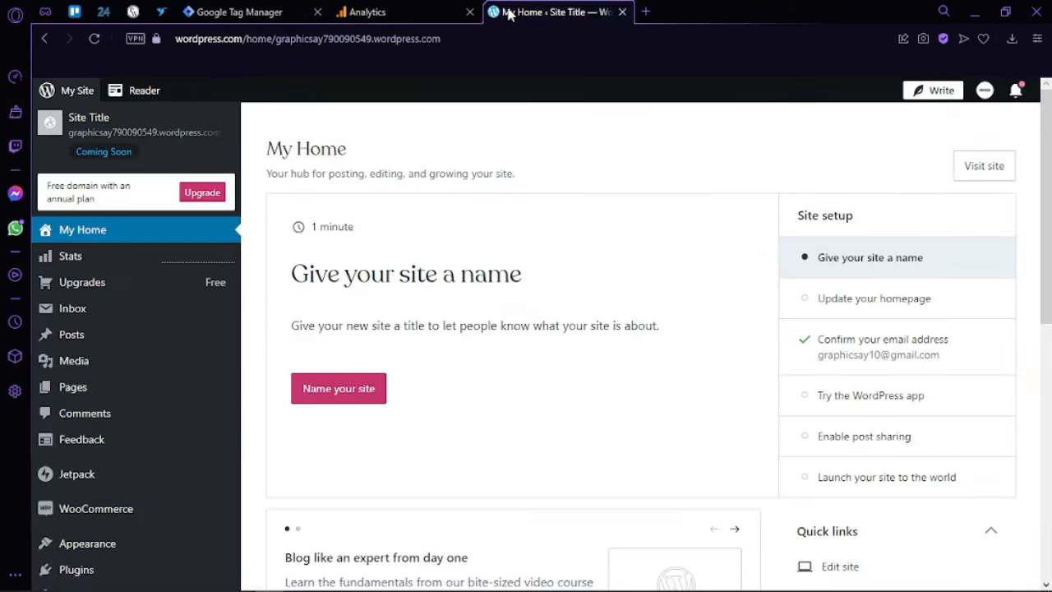
pyautogui.scroll(-2, 156, 448)
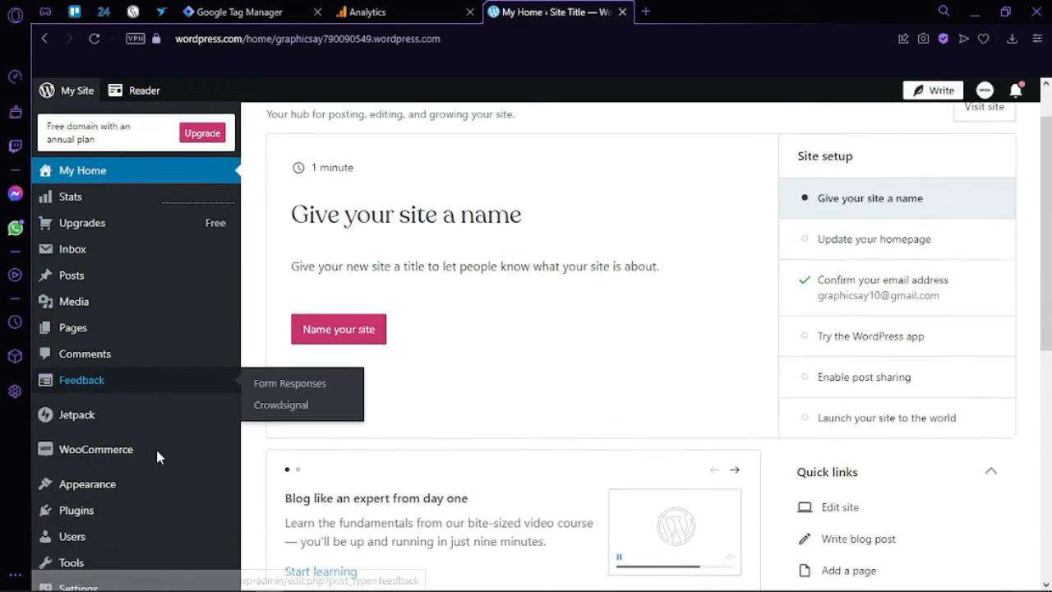
pyautogui.click(141, 435)
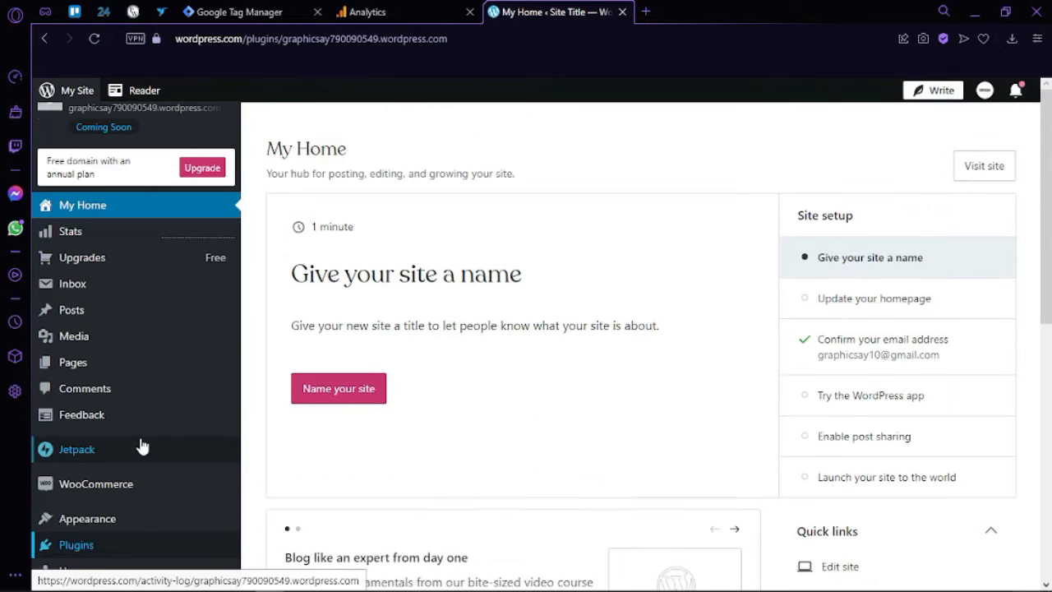
pyautogui.click(567, 260)
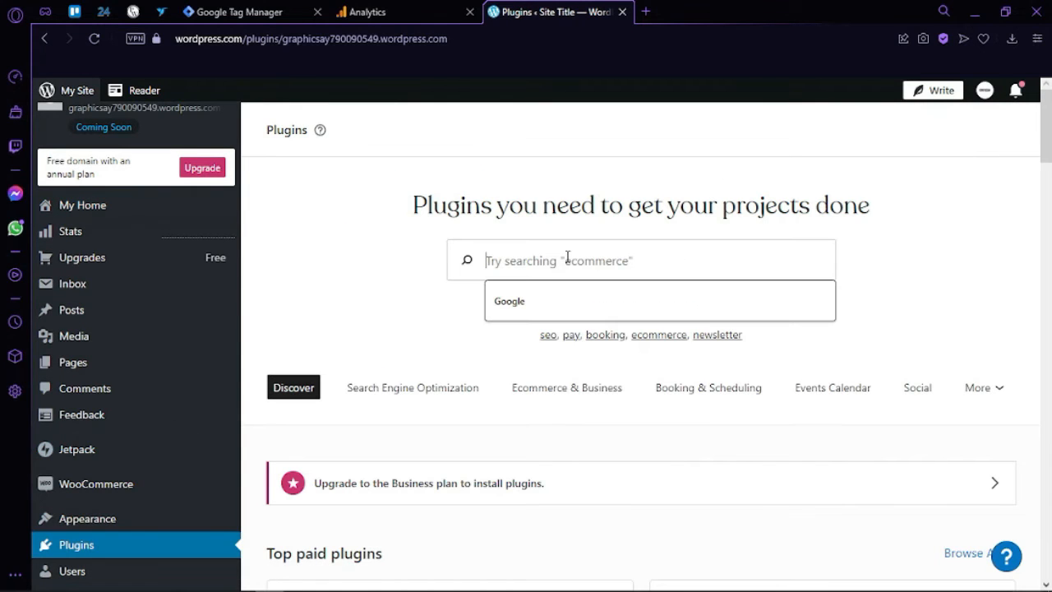
pyautogui.click(617, 300)
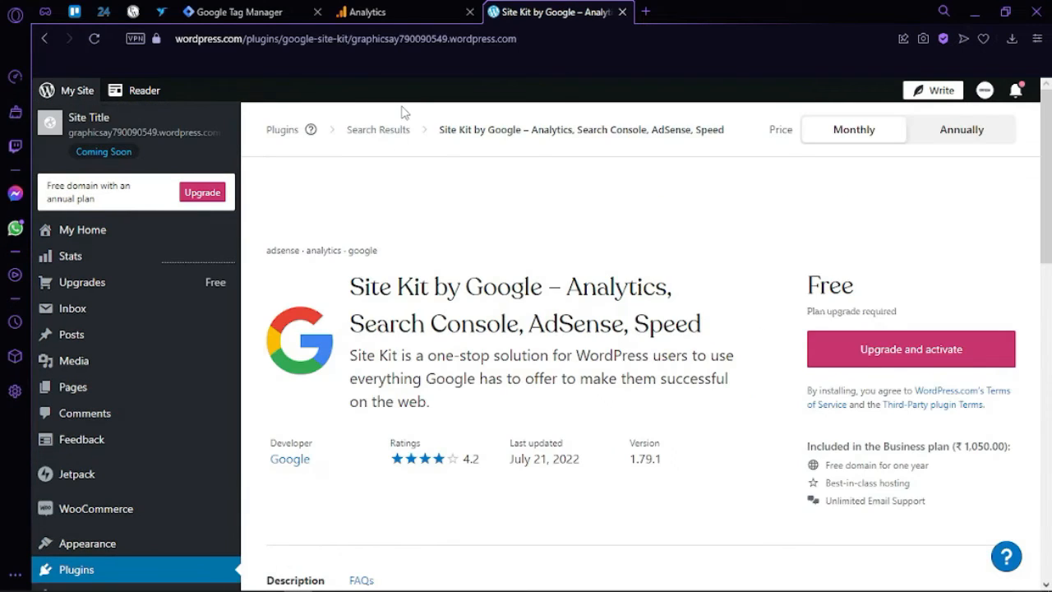
# Step: Read the Site Kit by Google description, including its supported Google tools and the Tag Manager entry
pyautogui.scroll(-2, 333, 183)
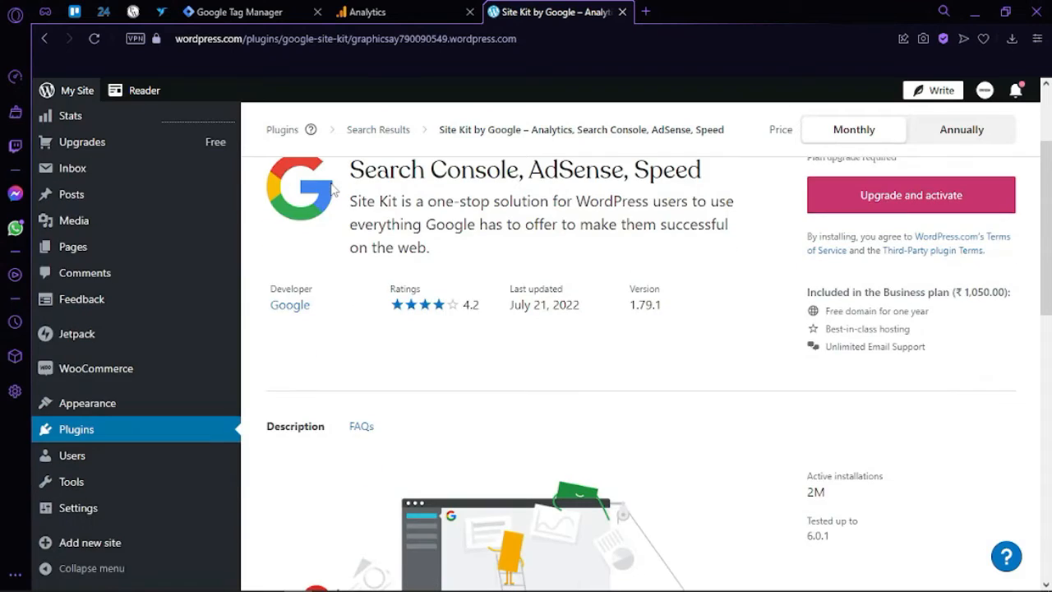
pyautogui.scroll(2, 334, 188)
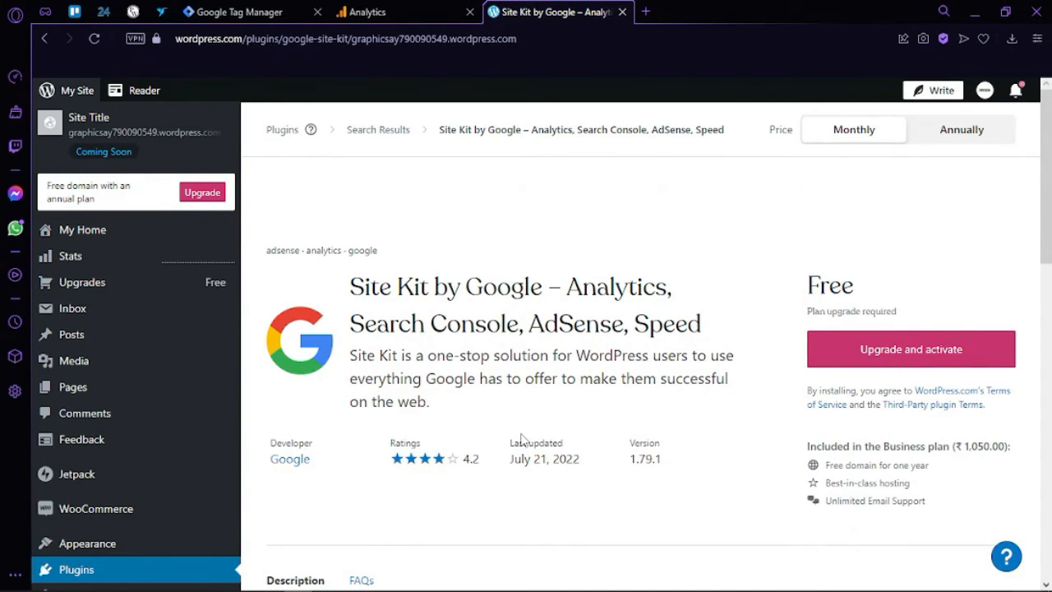
pyautogui.scroll(-3, 520, 439)
pyautogui.scroll(3, 521, 439)
pyautogui.scroll(-6, 546, 343)
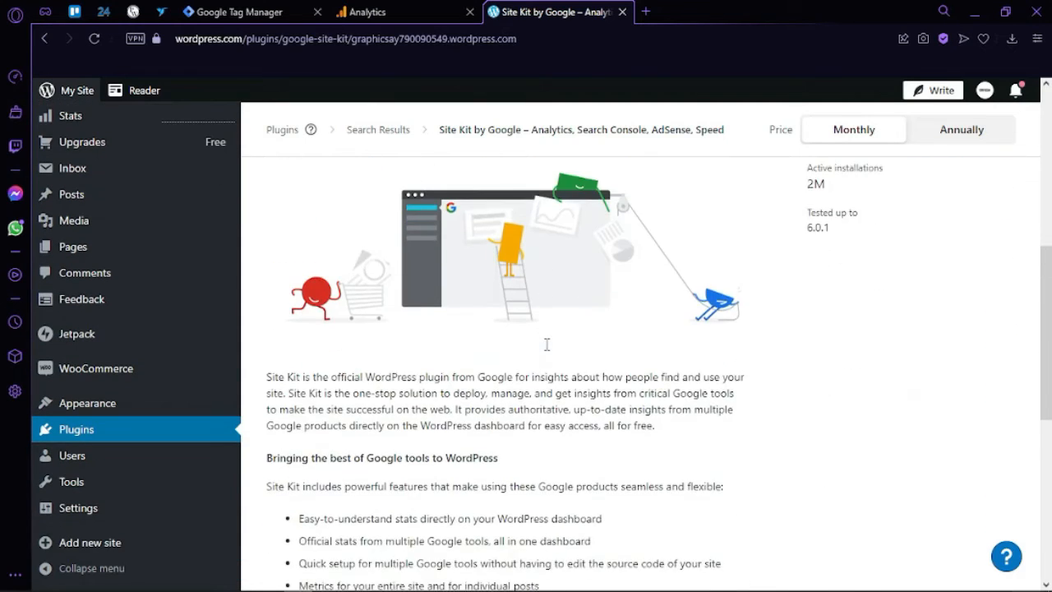
pyautogui.scroll(-2, 546, 343)
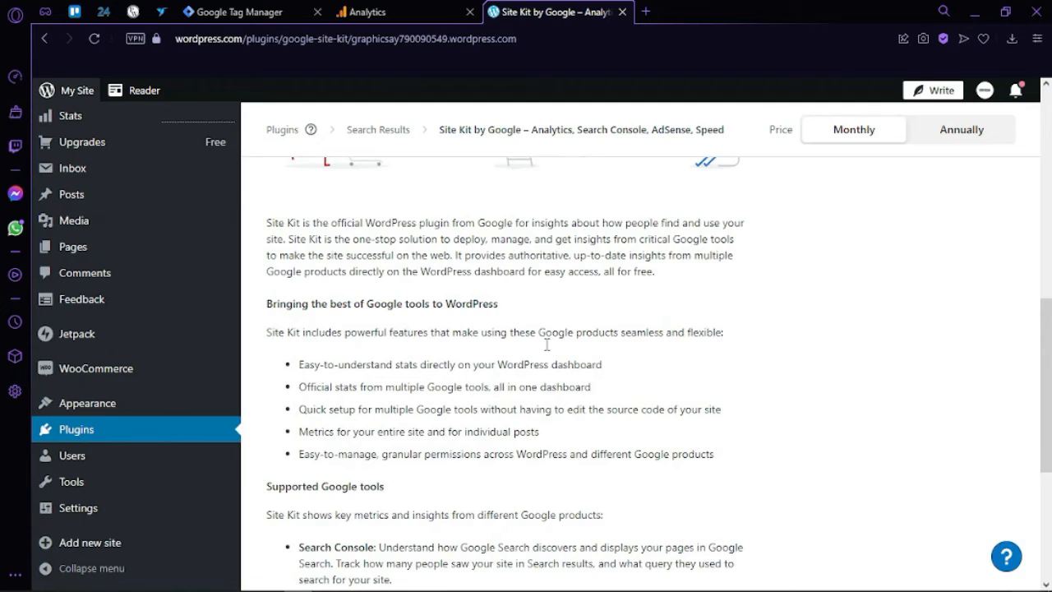
pyautogui.scroll(-3, 547, 343)
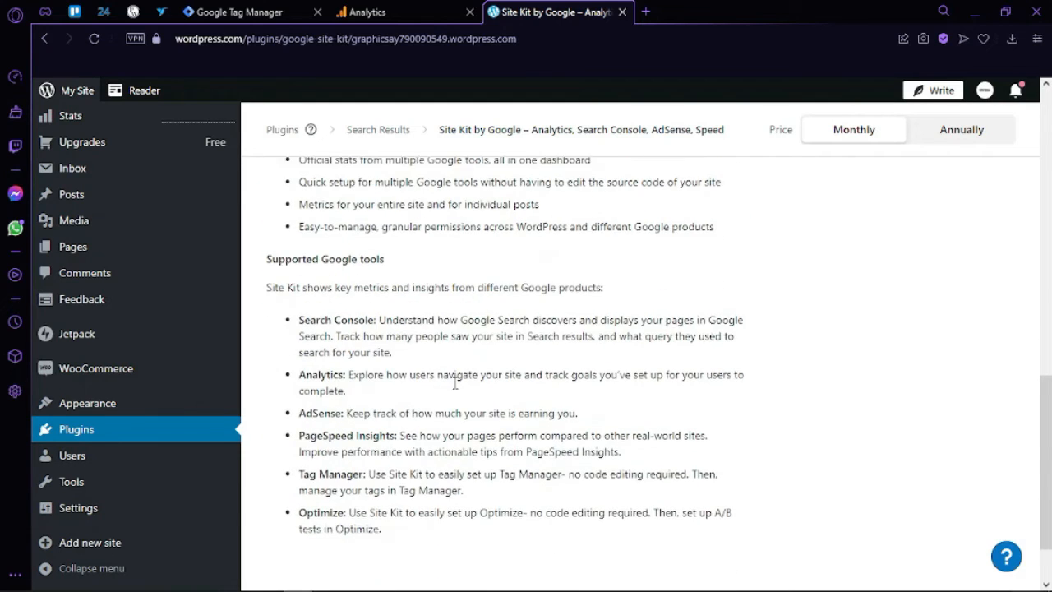
pyautogui.doubleClick(299, 372)
pyautogui.click(328, 485)
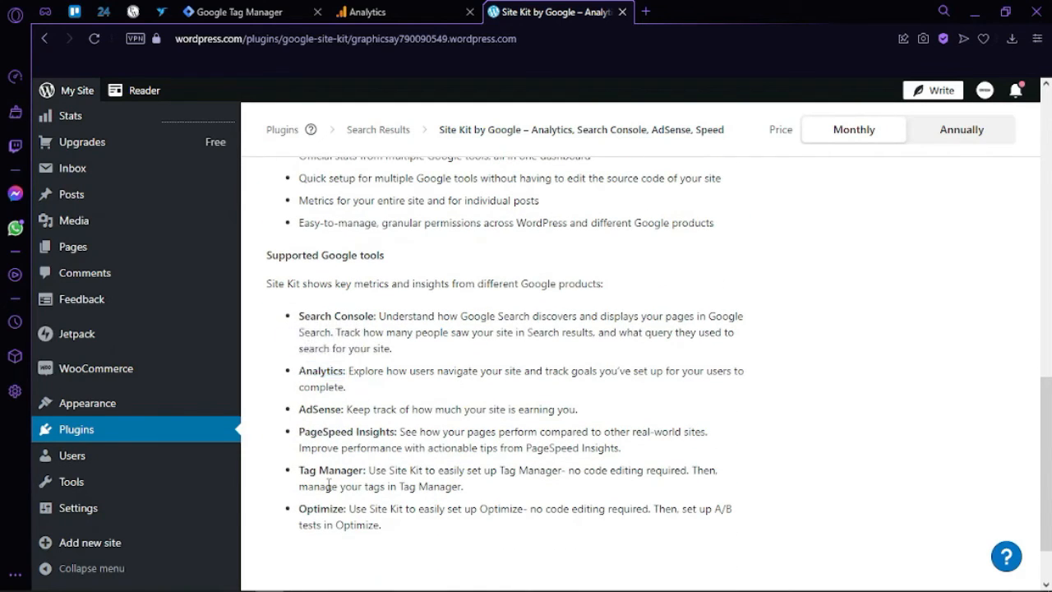
pyautogui.moveTo(299, 470); pyautogui.dragTo(364, 471)
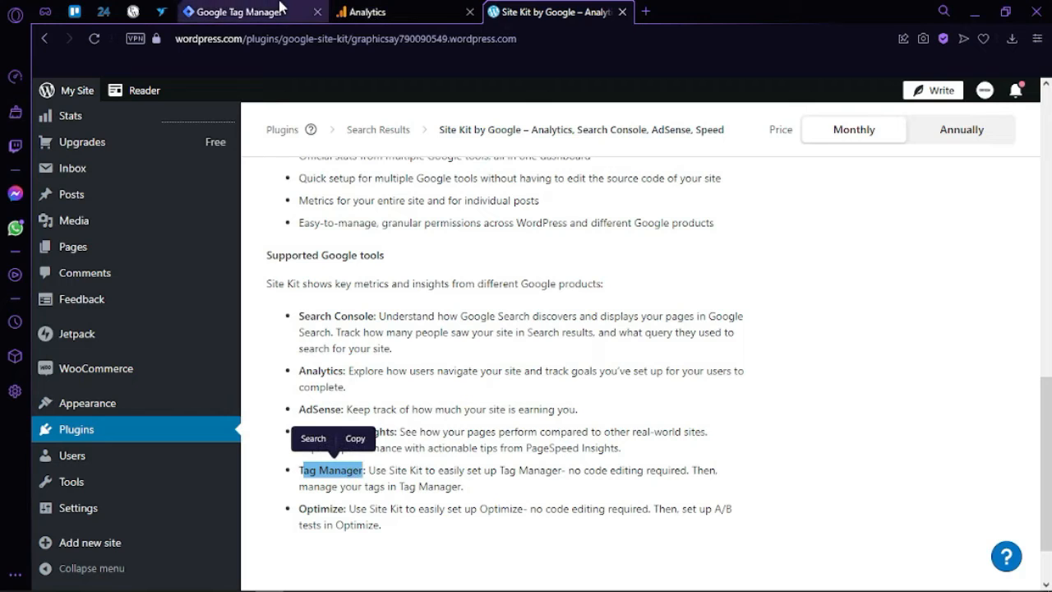
# Step: Return to the Tag Manager workspace overview and add a new tag of type Google Analytics: GA4 Configuration
pyautogui.click(279, 11)
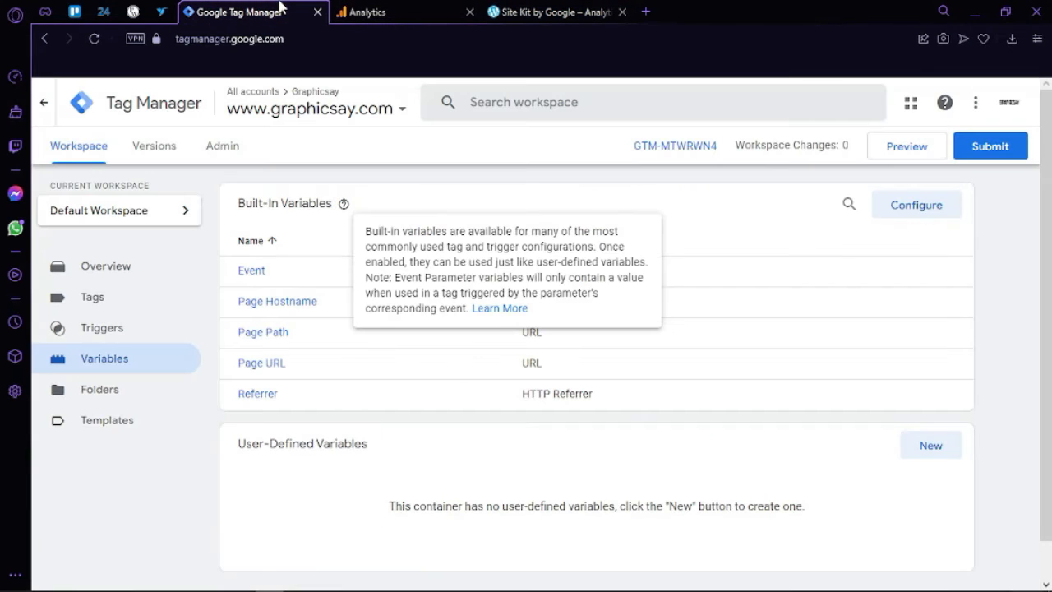
pyautogui.click(93, 161)
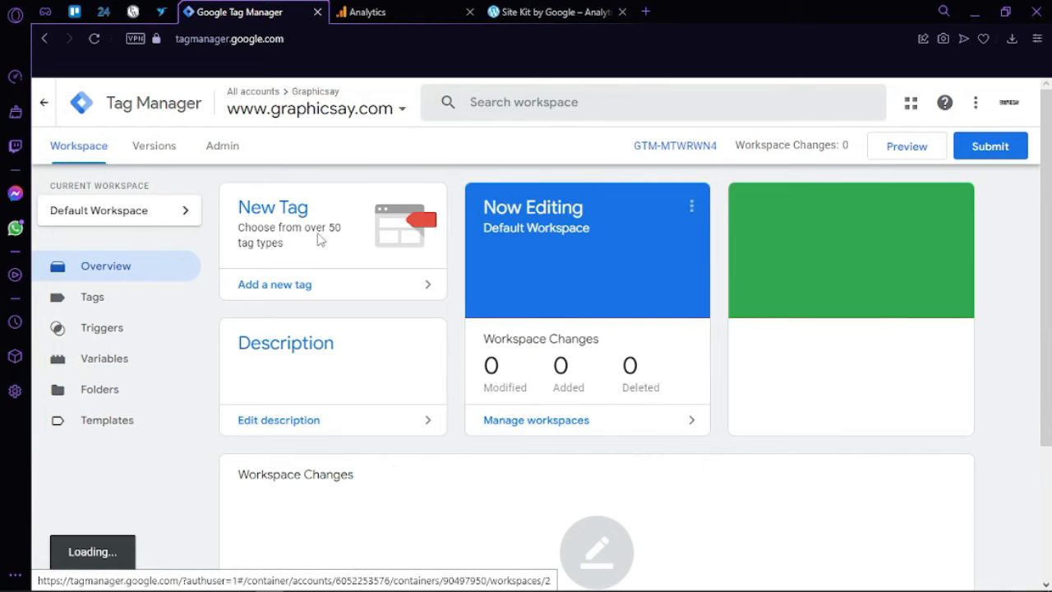
pyautogui.click(313, 285)
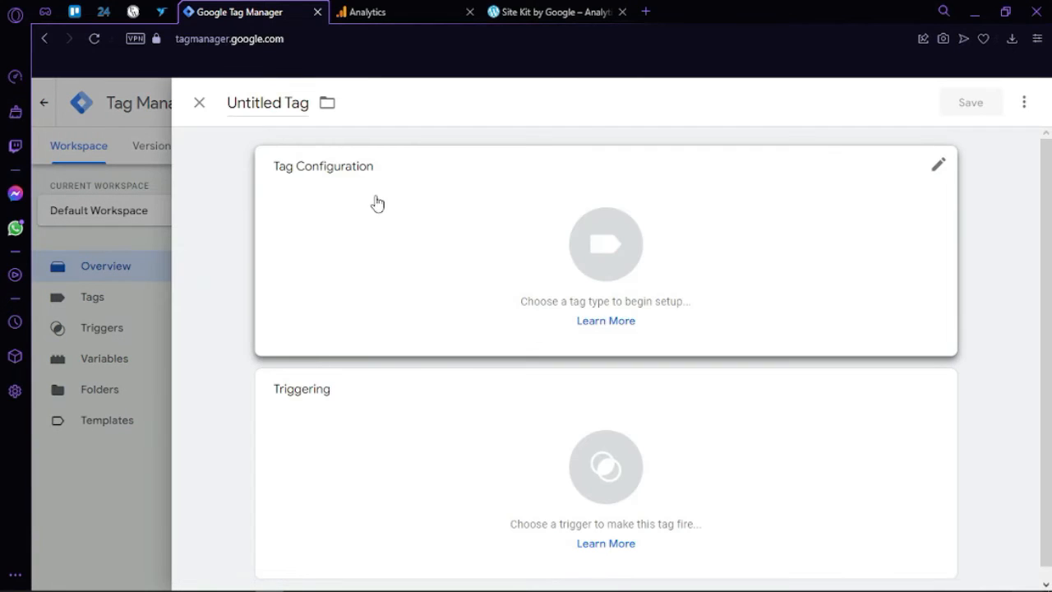
pyautogui.click(747, 174)
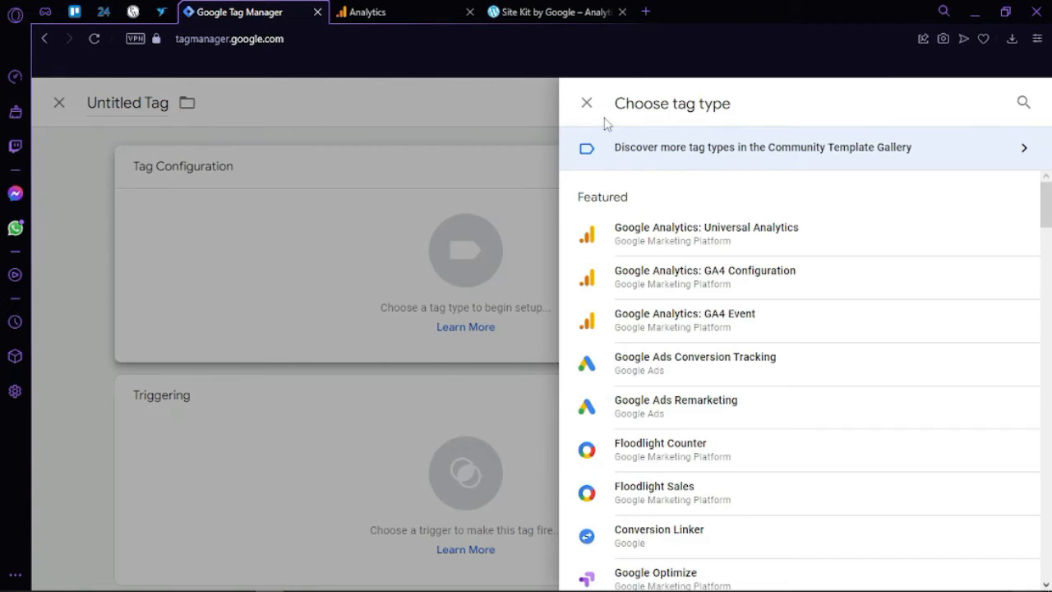
pyautogui.click(685, 272)
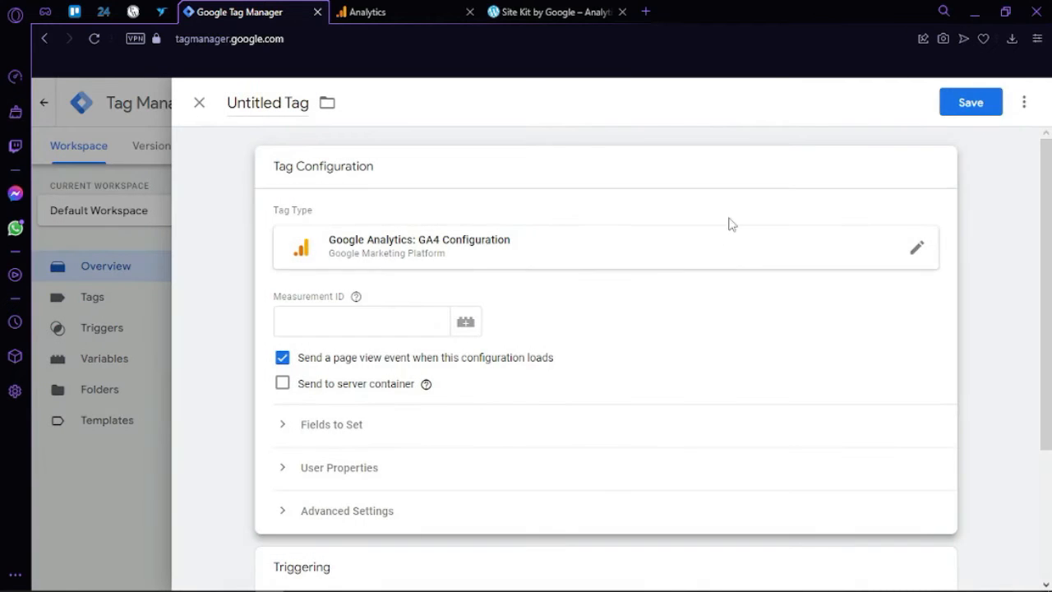
pyautogui.click(401, 319)
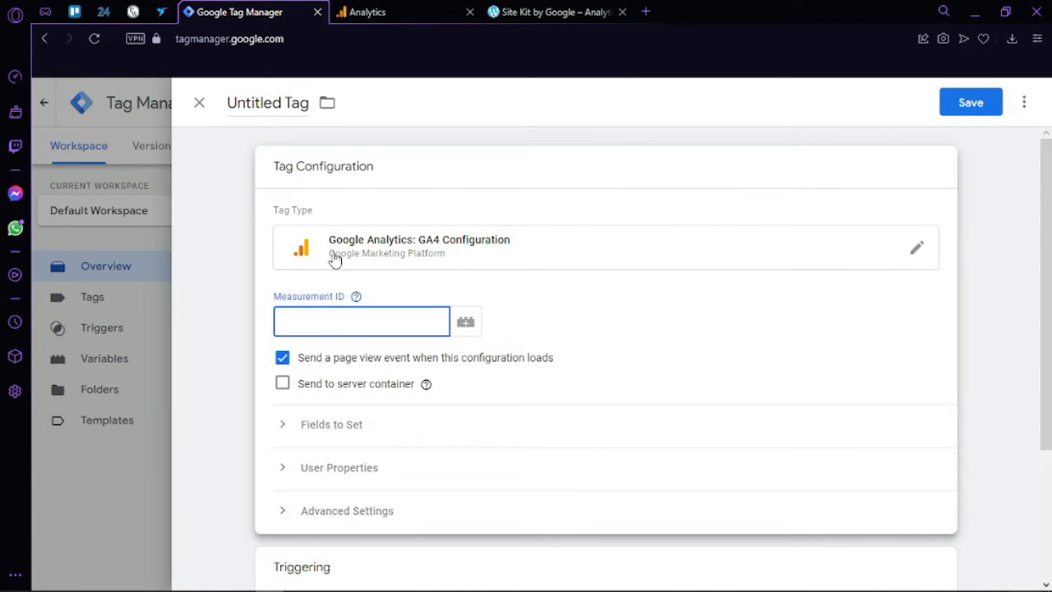
# Step: Name the new tag "GOOGLE ANALYTICS GA4"
pyautogui.click(294, 109)
pyautogui.moveTo(302, 104); pyautogui.dragTo(310, 105)
pyautogui.moveTo(307, 105); pyautogui.dragTo(182, 112)
pyautogui.press('BackSpace')
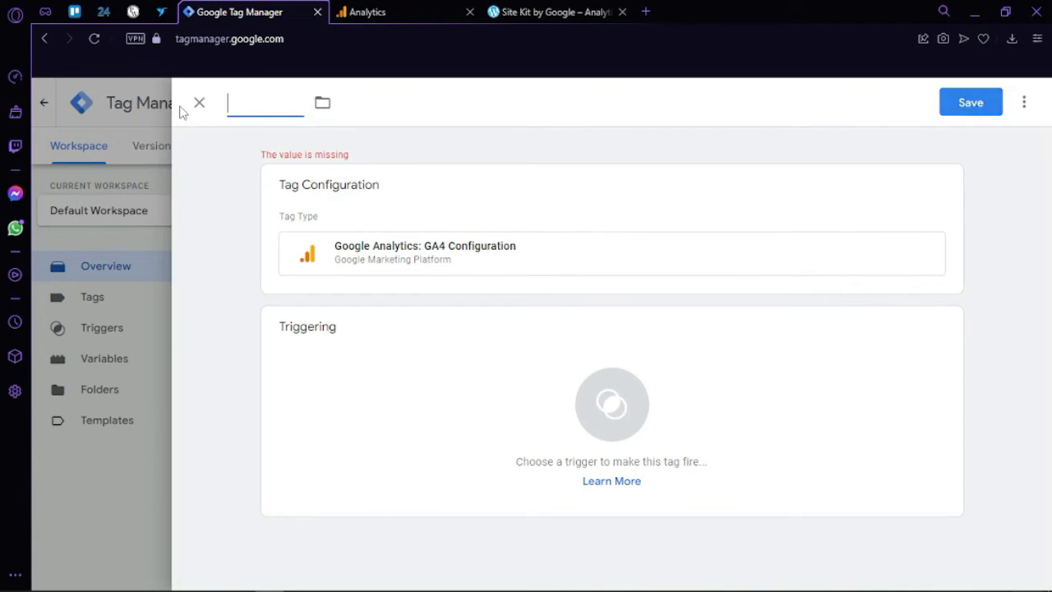
pyautogui.write('g')
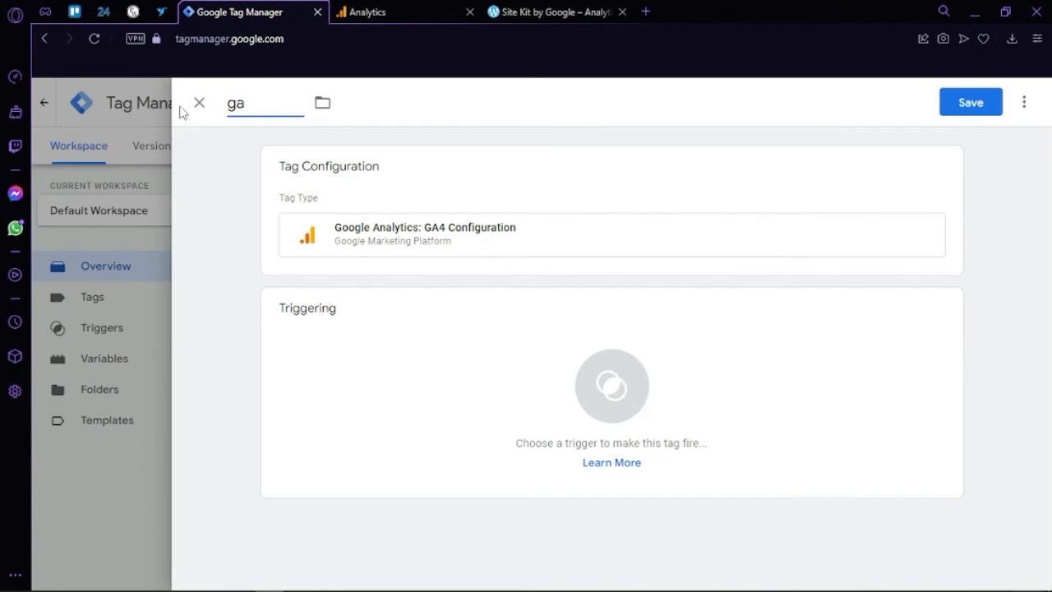
pyautogui.press('BackSpace')
pyautogui.write('G')
pyautogui.press('BackSpace')
pyautogui.write('GOOGLG')
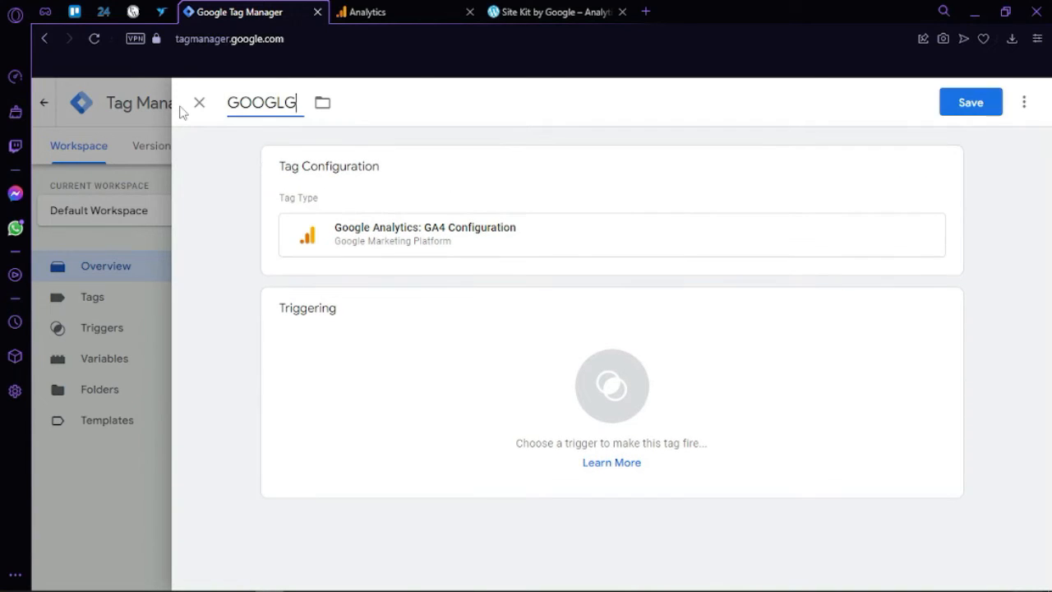
pyautogui.press('BackSpace')
pyautogui.write('E ANALY')
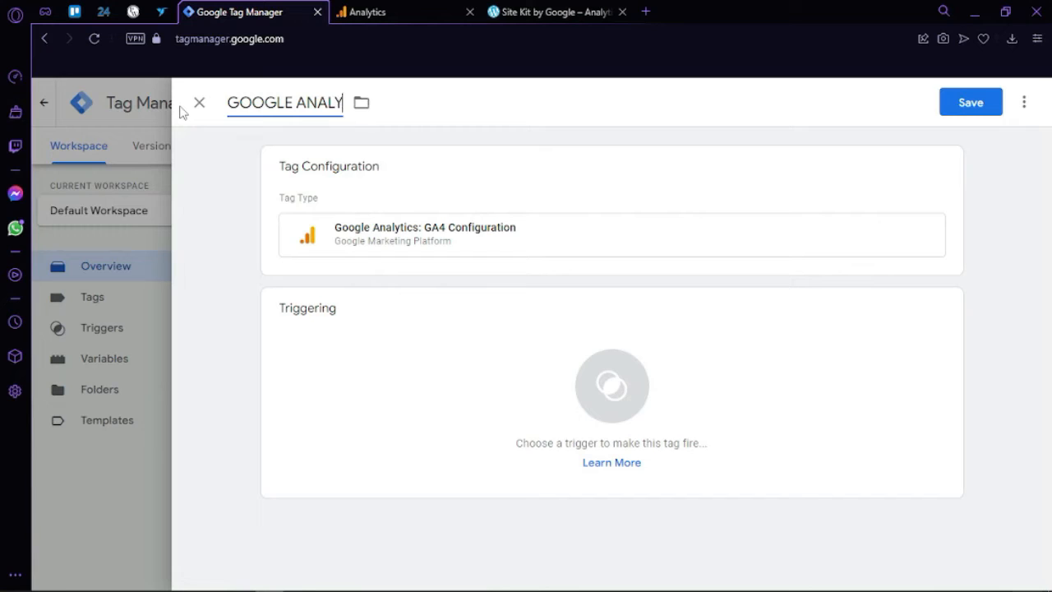
pyautogui.write('TICS GA4')
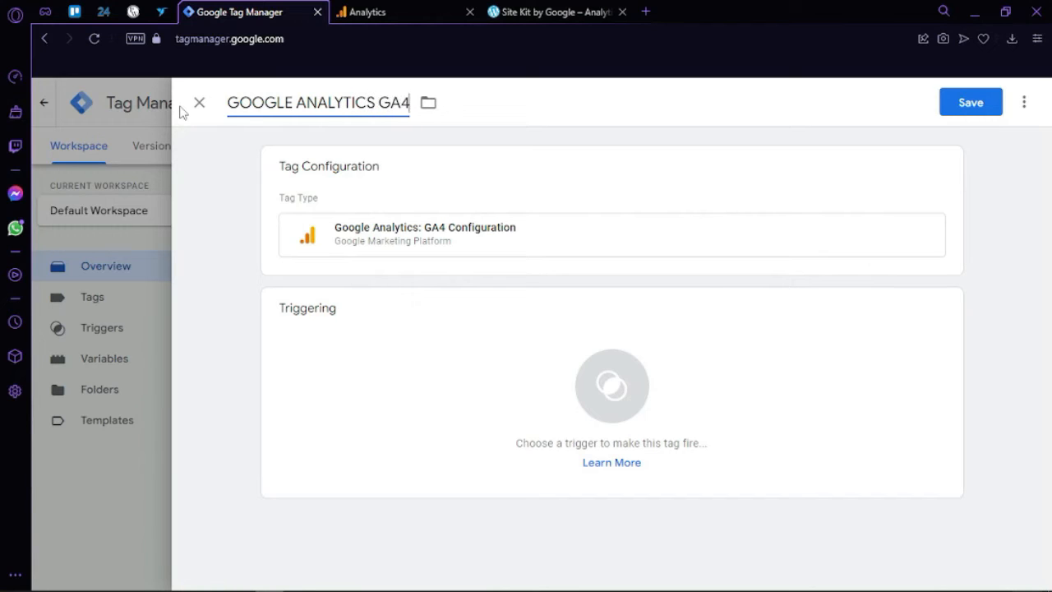
# Step: Copy the Measurement ID from the web stream details in Google Analytics and paste it into the GA4 tag's Measurement ID field
pyautogui.click(558, 247)
pyautogui.click(424, 323)
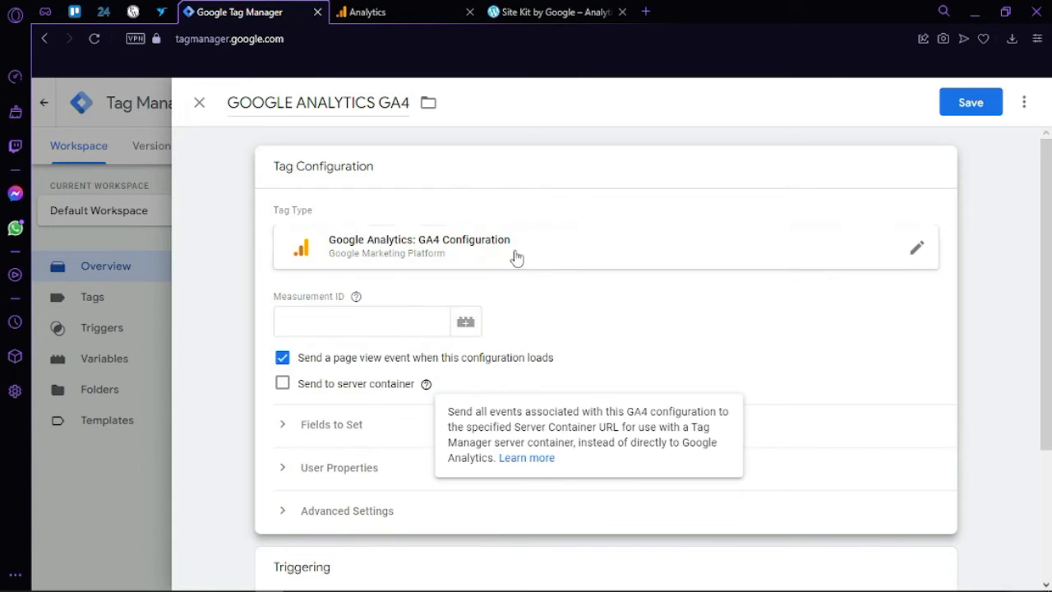
pyautogui.click(423, 316)
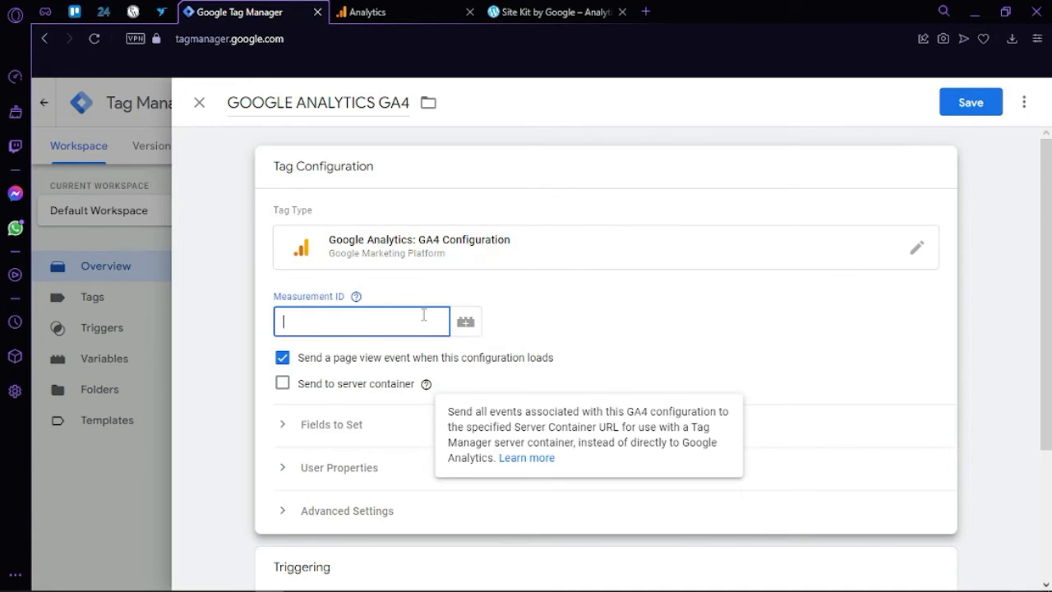
pyautogui.click(380, 9)
pyautogui.click(903, 285)
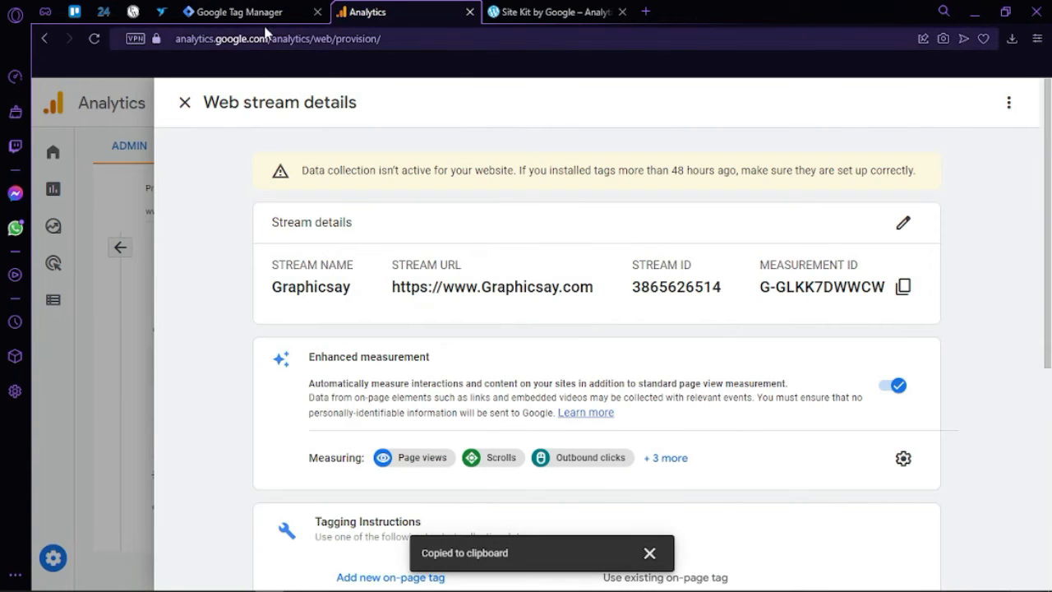
pyautogui.click(198, 12)
pyautogui.rightClick(344, 333)
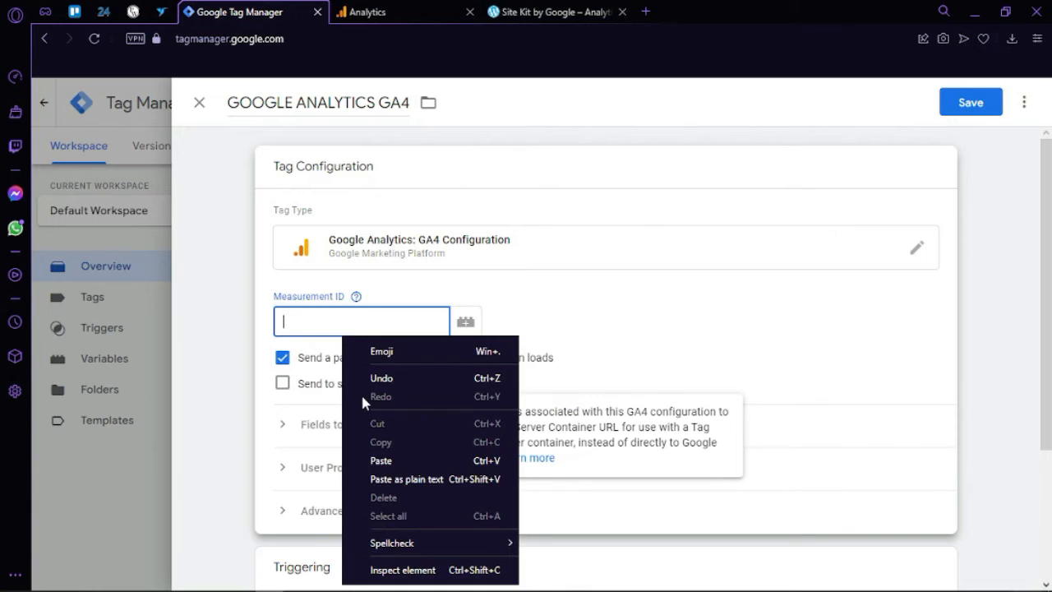
pyautogui.click(400, 460)
# Step: Save the tag without a trigger, add GOOGLE ANALYTICS GA4 as its firing trigger, and save it again
pyautogui.click(981, 104)
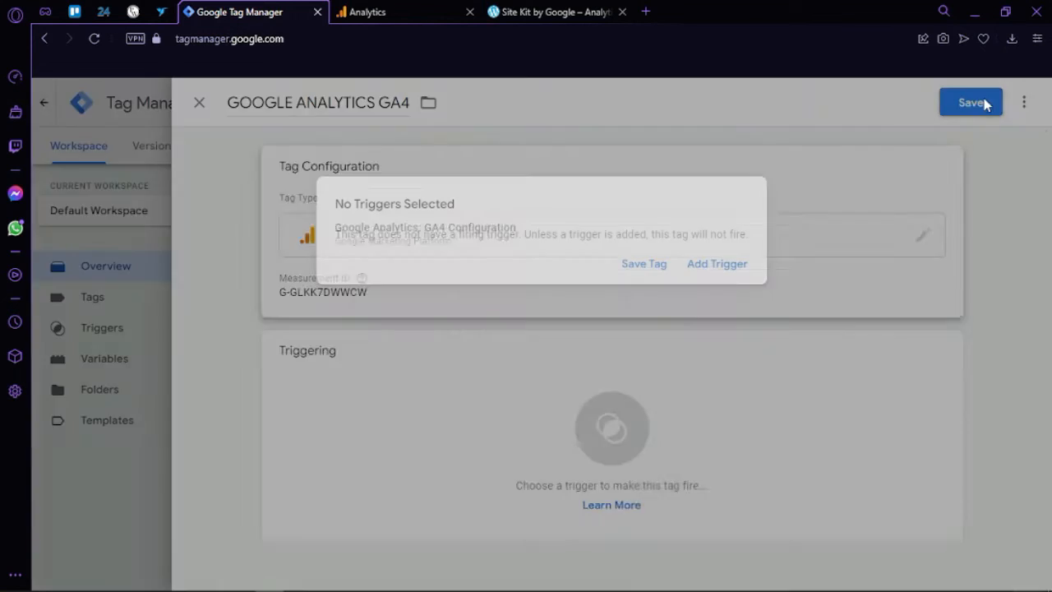
pyautogui.click(646, 268)
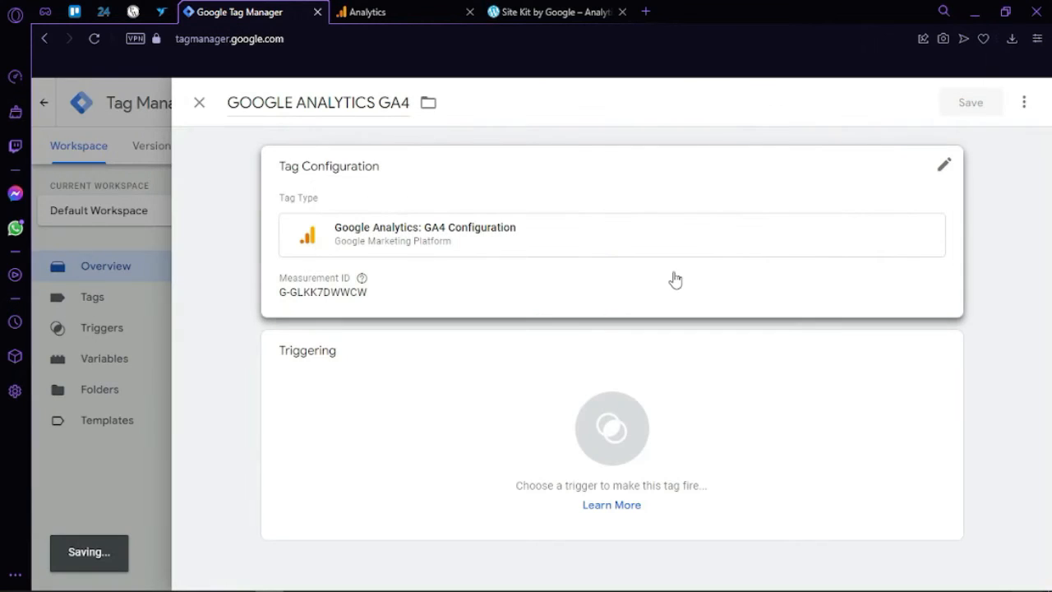
pyautogui.click(342, 348)
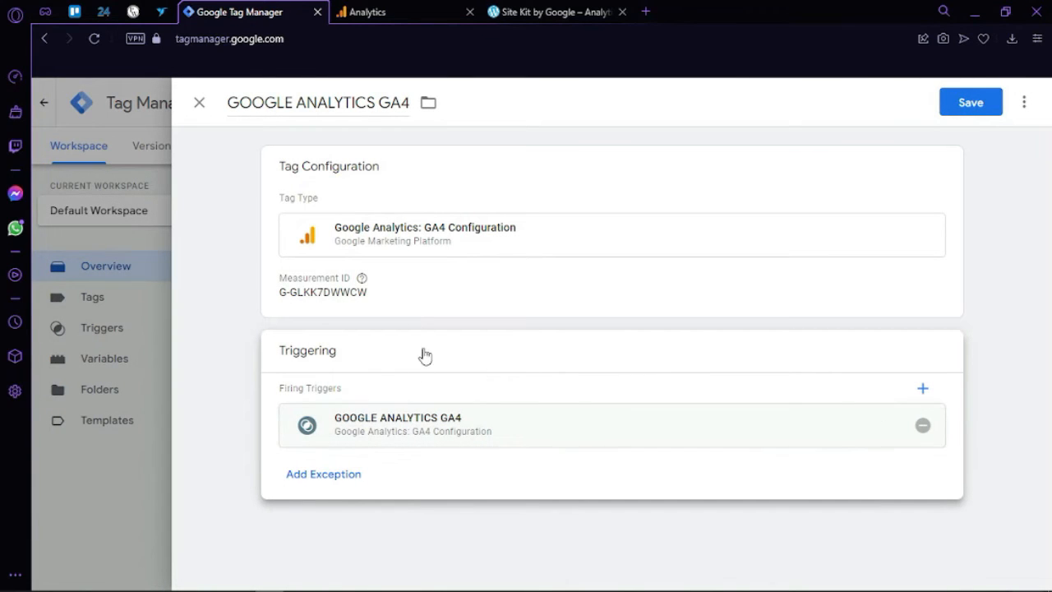
pyautogui.click(951, 106)
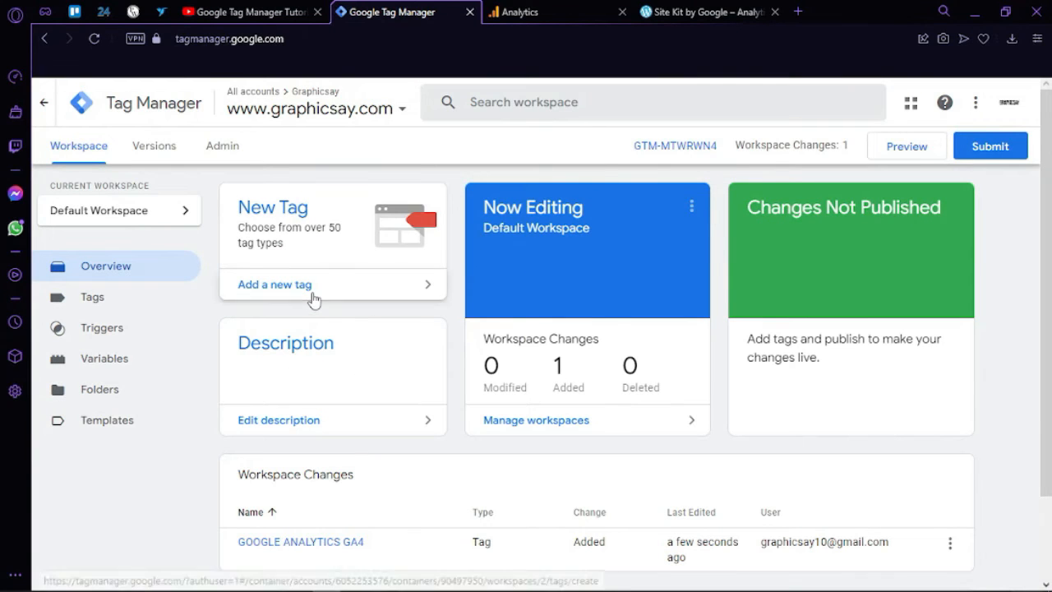
# Step: Add another new tag from the workspace overview and name it "Google analytics Ua"
pyautogui.click(313, 284)
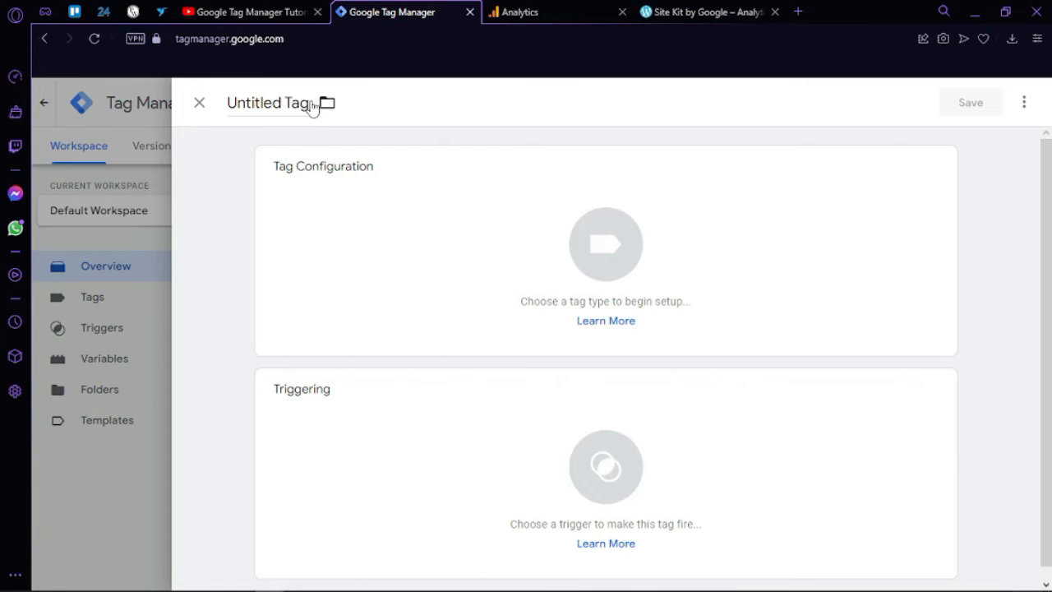
pyautogui.moveTo(309, 105); pyautogui.dragTo(224, 111)
pyautogui.press('BackSpace')
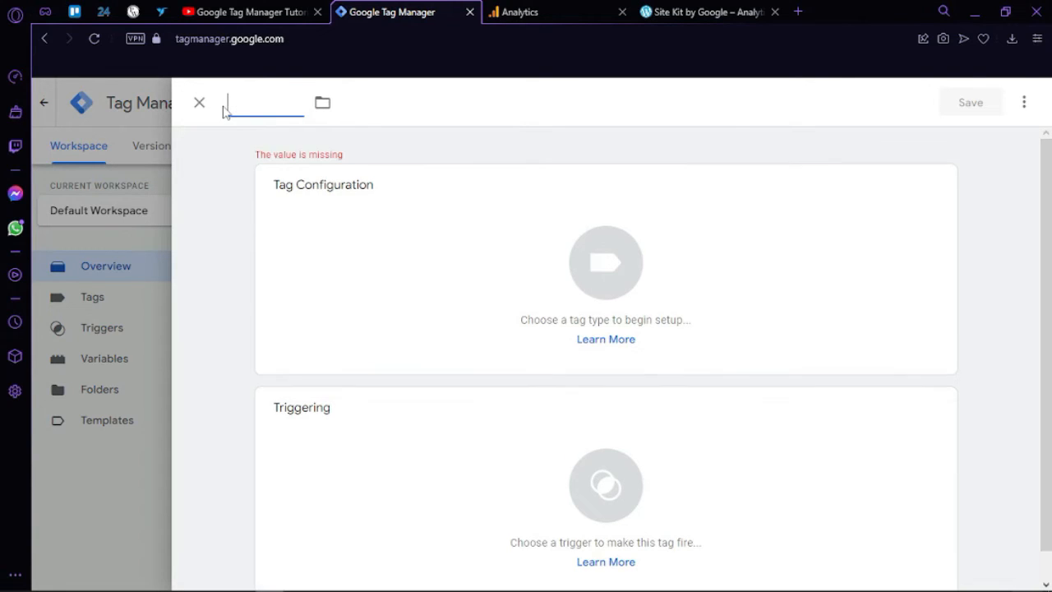
pyautogui.write('Google analytu')
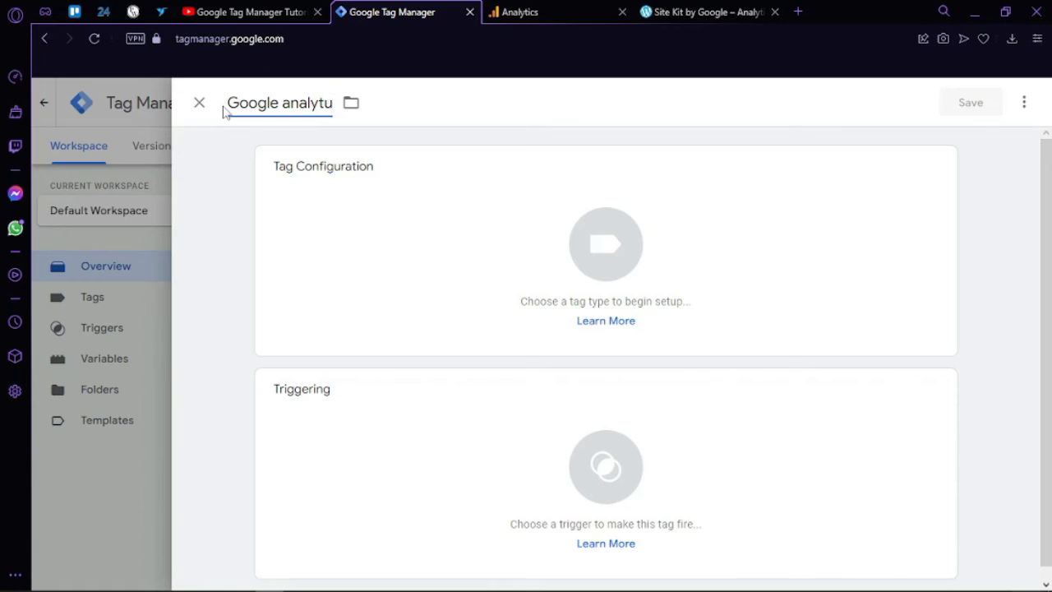
pyautogui.press('BackSpace')
pyautogui.write('ics Ua')
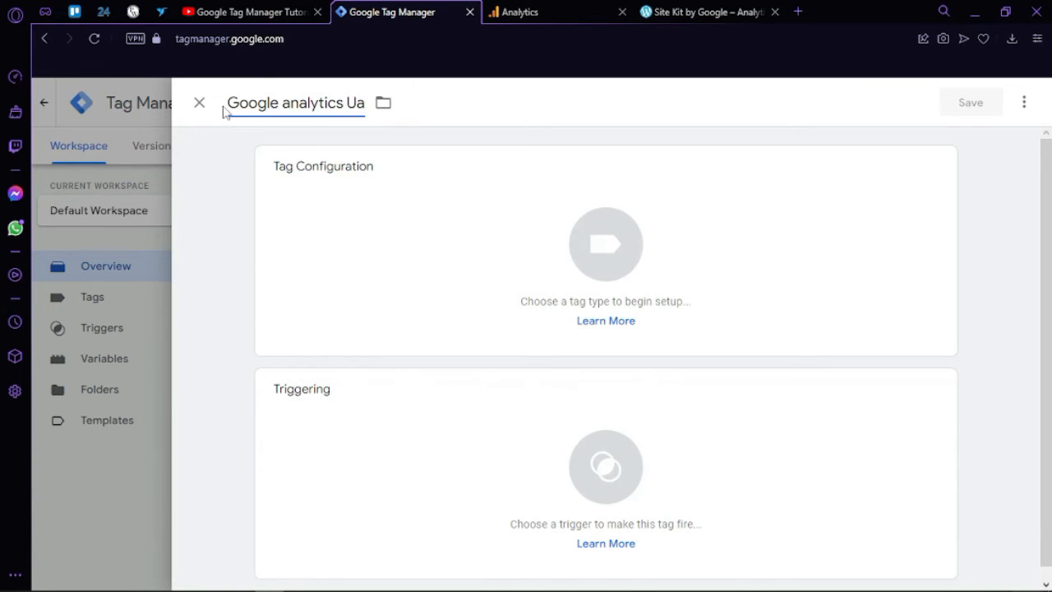
# Step: Set the tag type to Google Analytics: Universal Analytics with Page View as the track type
pyautogui.click(319, 254)
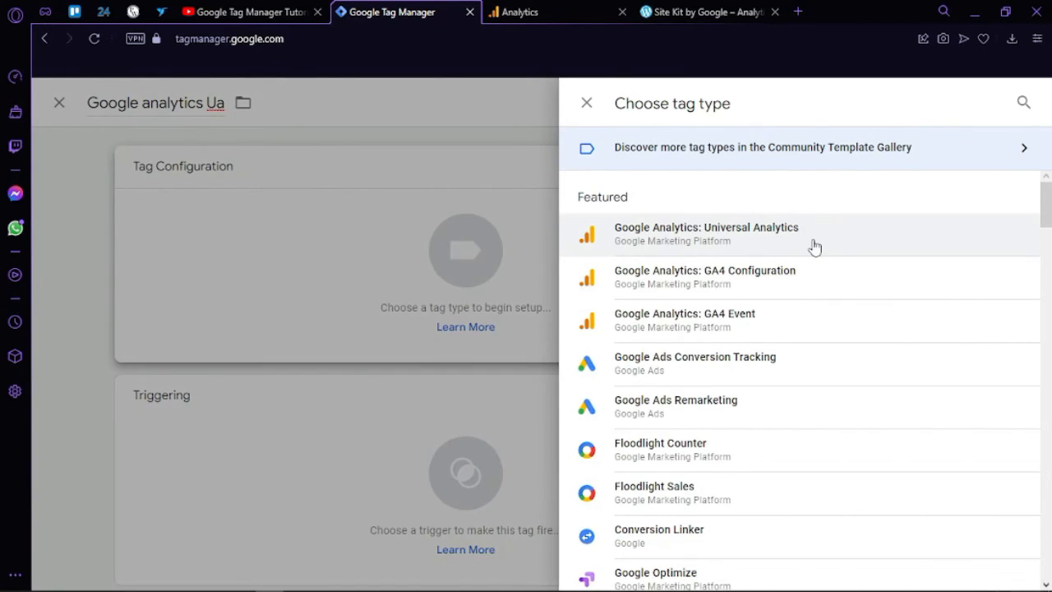
pyautogui.click(812, 245)
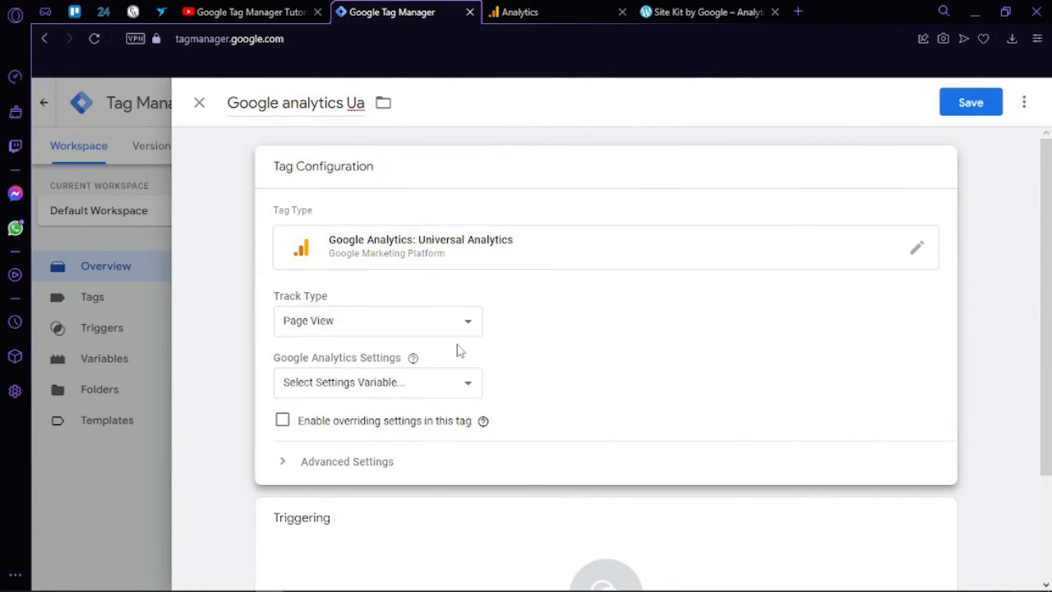
pyautogui.click(399, 329)
pyautogui.click(397, 327)
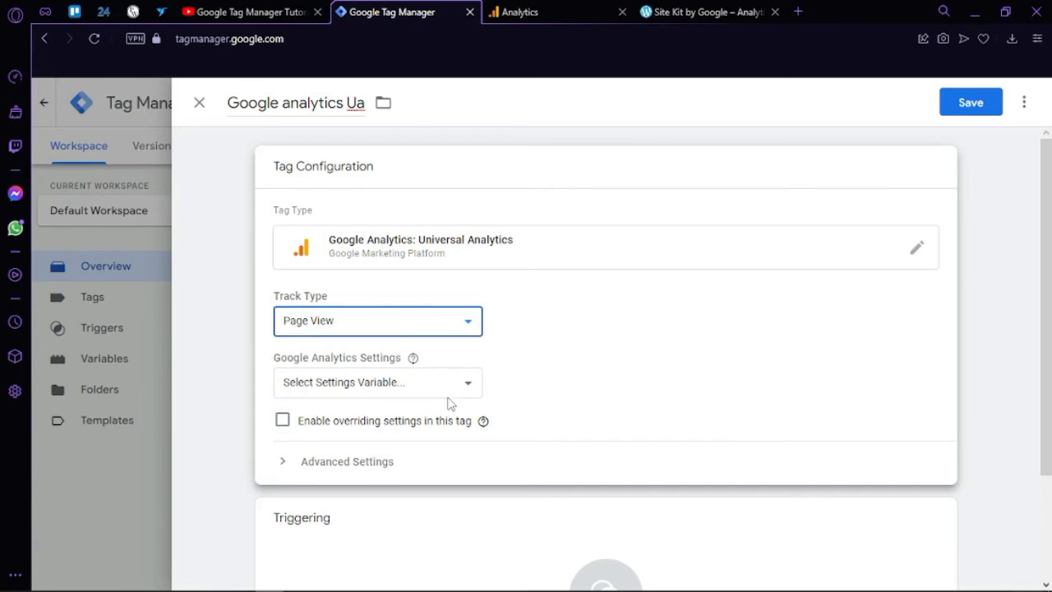
pyautogui.click(570, 403)
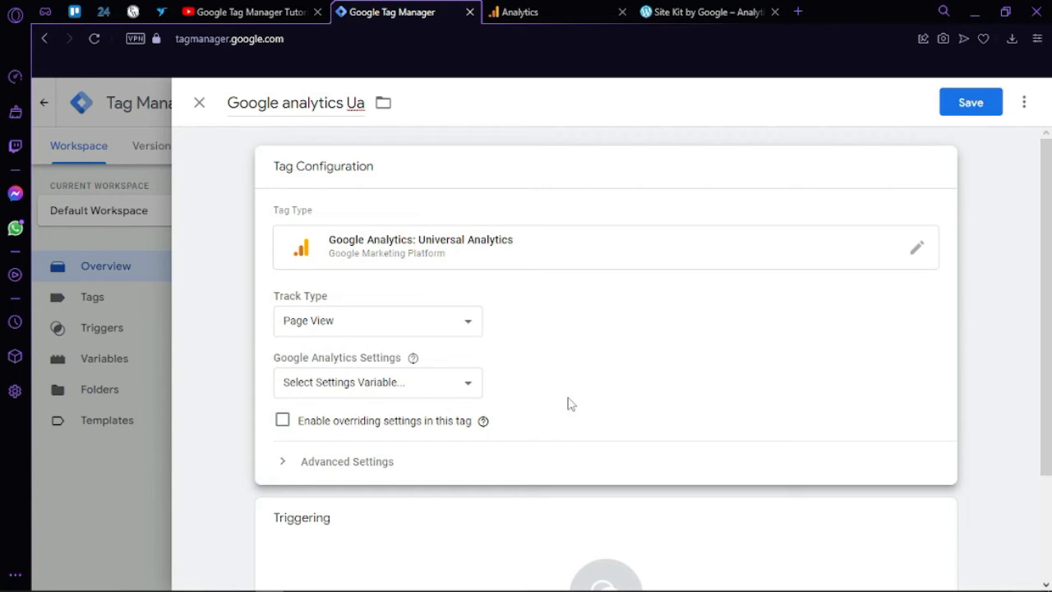
# Step: Check the available Google Analytics Settings and Track Type choices for the Universal Analytics tag
pyautogui.click(467, 391)
pyautogui.click(468, 392)
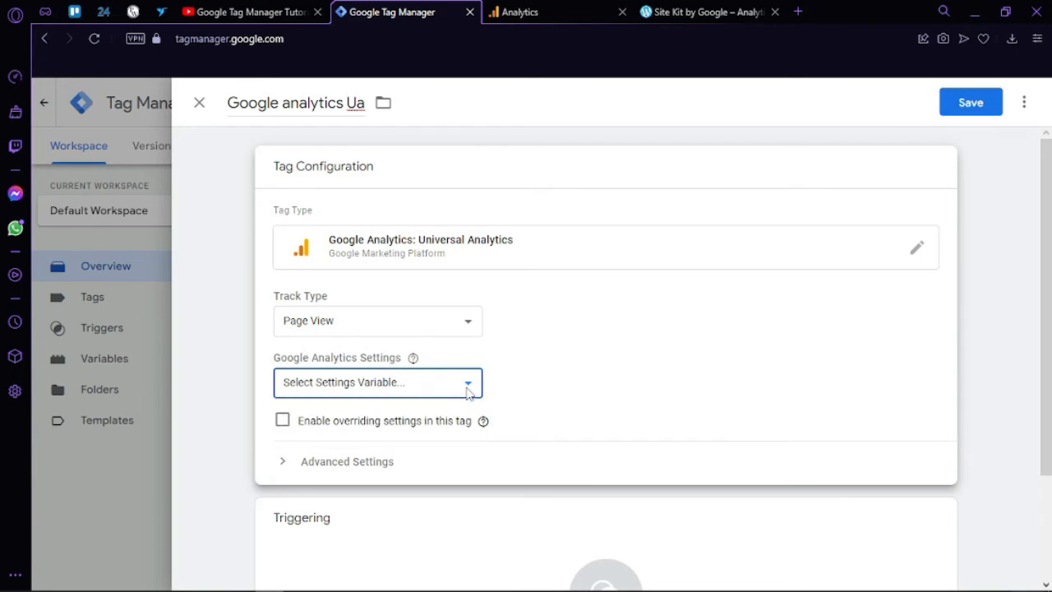
pyautogui.scroll(-2, 512, 263)
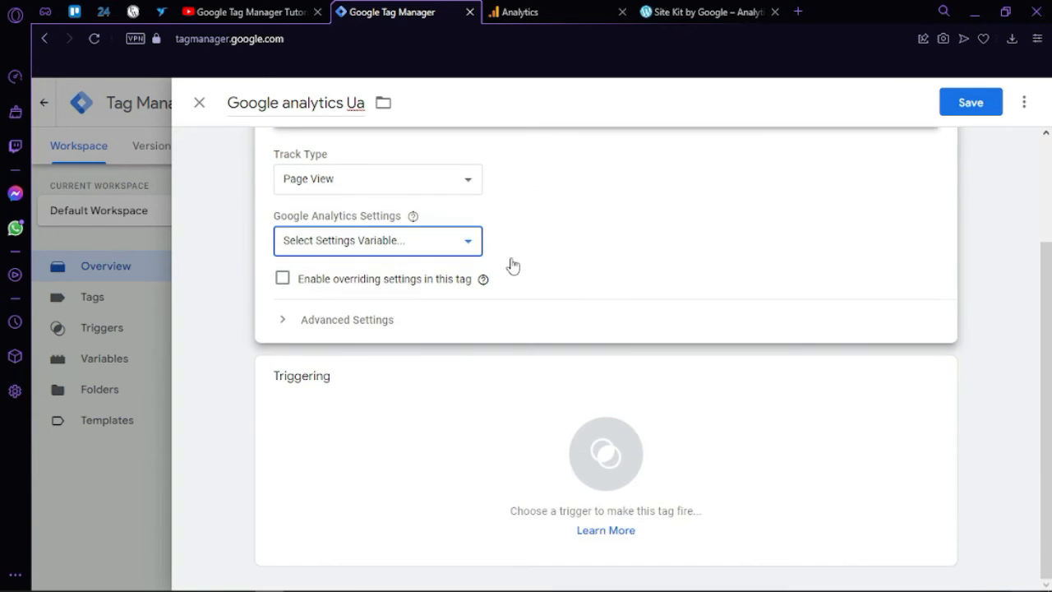
pyautogui.scroll(2, 512, 262)
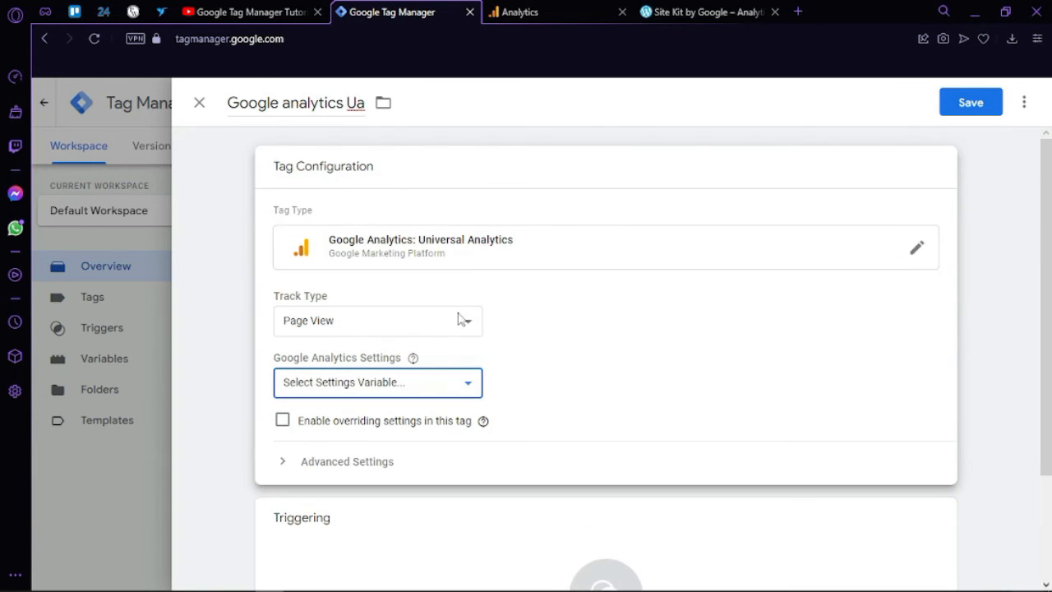
pyautogui.click(526, 357)
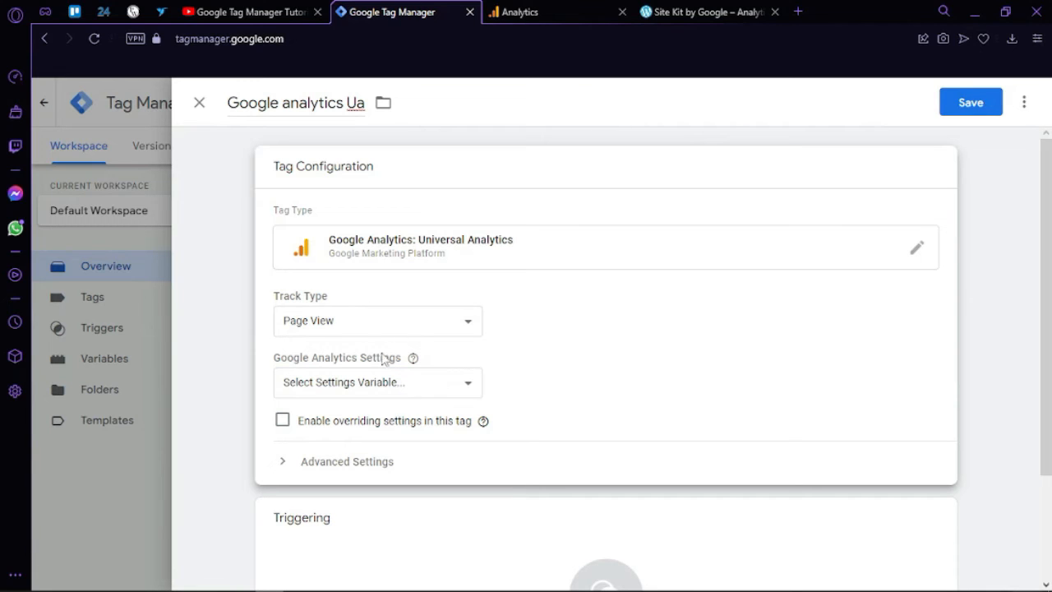
pyautogui.click(347, 330)
pyautogui.click(348, 340)
# Step: Start a new Google Analytics Settings variable for the Universal Analytics tag and name it "GA UA"
pyautogui.click(365, 380)
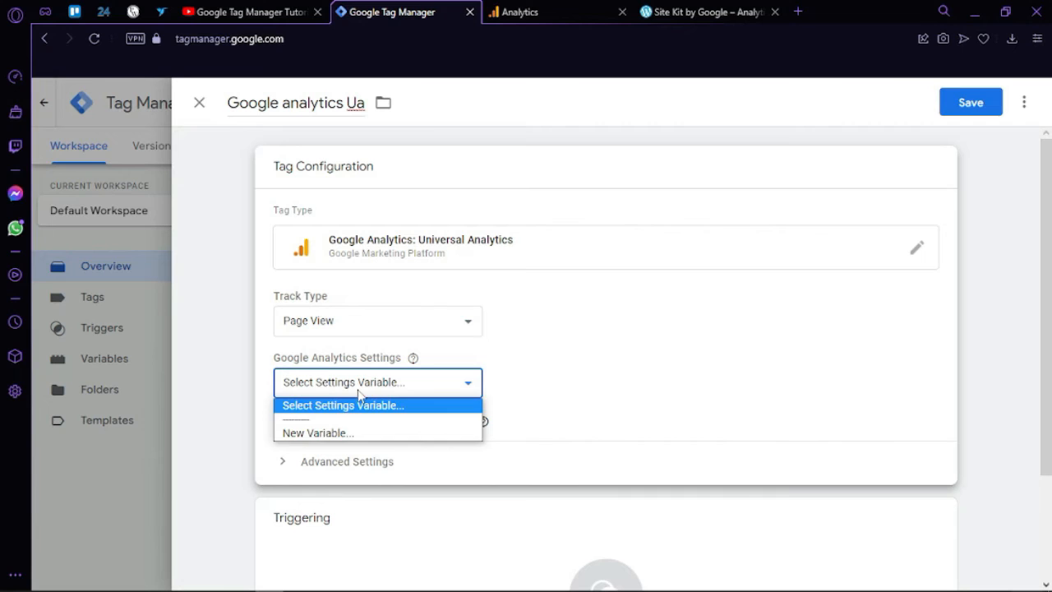
pyautogui.click(354, 434)
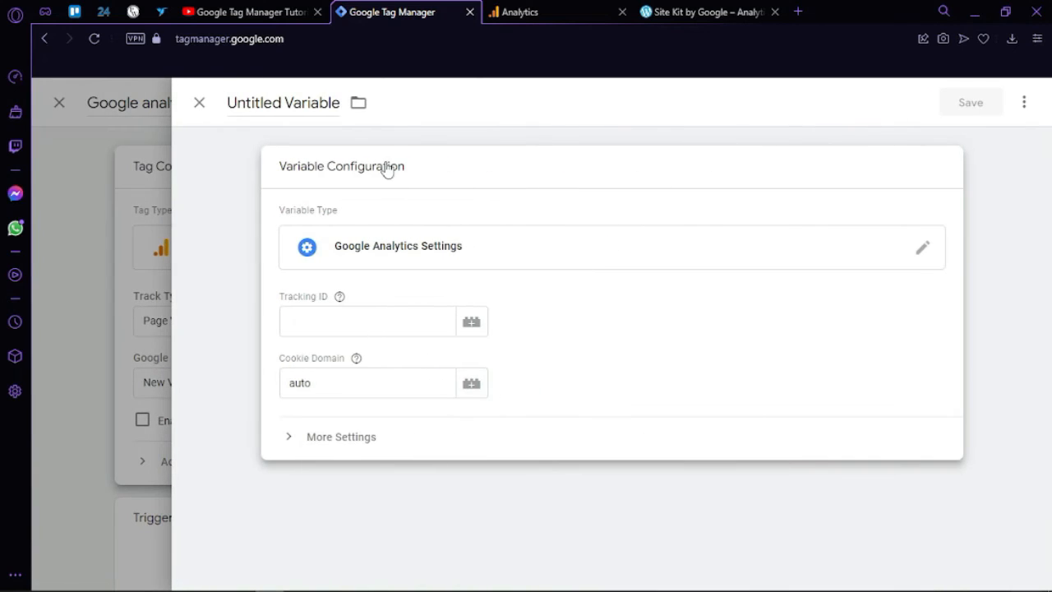
pyautogui.click(352, 125)
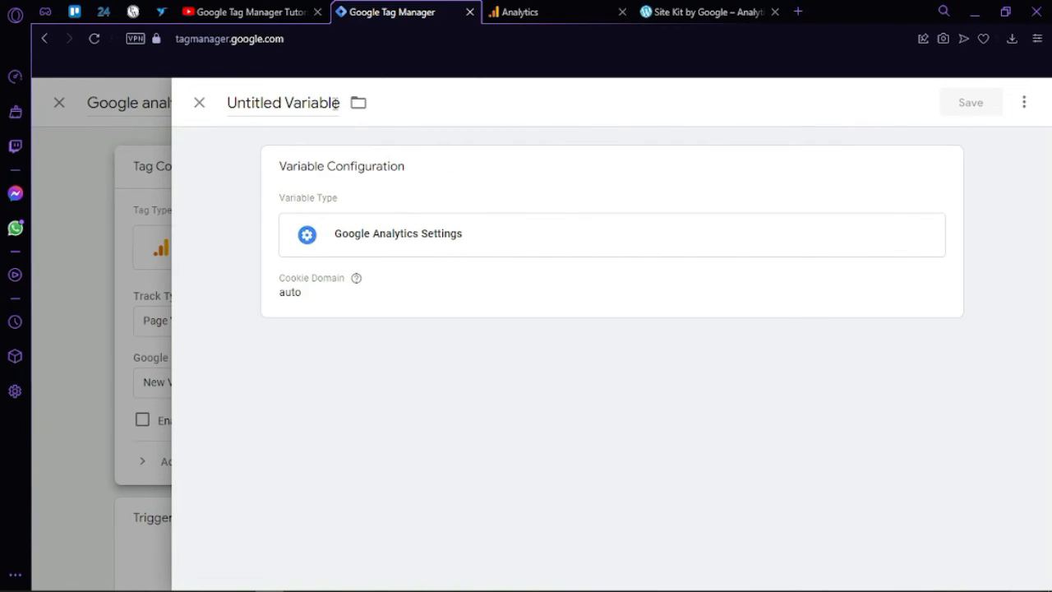
pyautogui.moveTo(333, 103); pyautogui.dragTo(243, 102)
pyautogui.press('BackSpace')
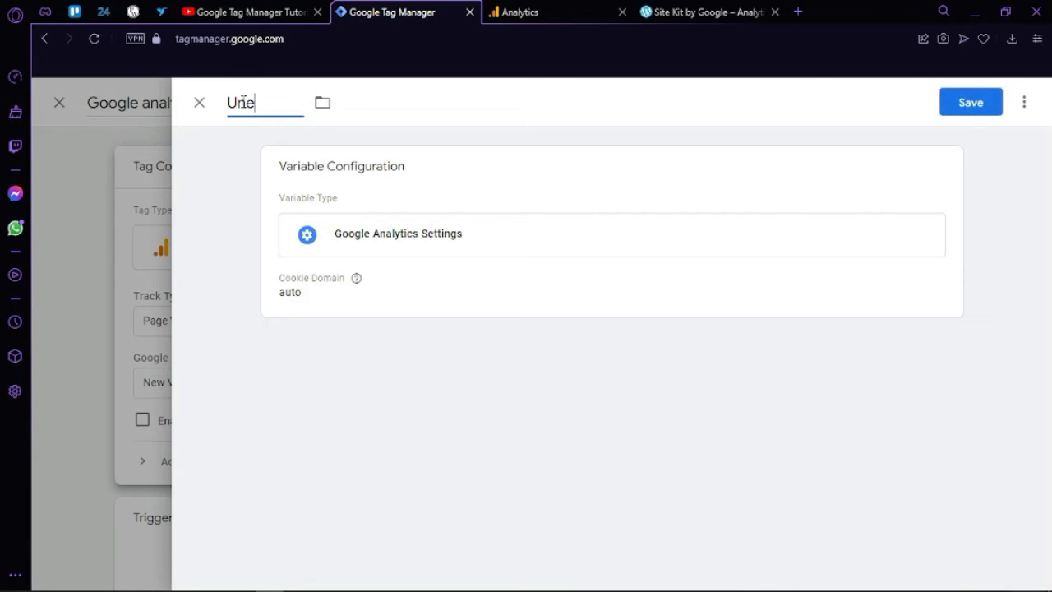
pyautogui.press('BackSpace')
pyautogui.press('BackSpace')
pyautogui.write('Ga UA')
pyautogui.click(650, 247)
pyautogui.click(542, 14)
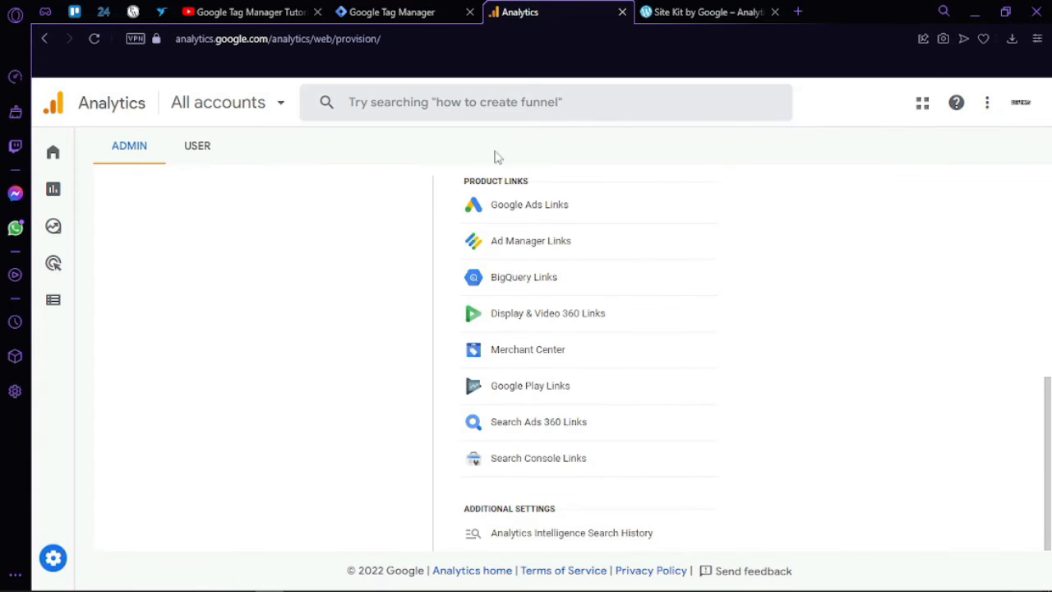
pyautogui.scroll(8, 326, 160)
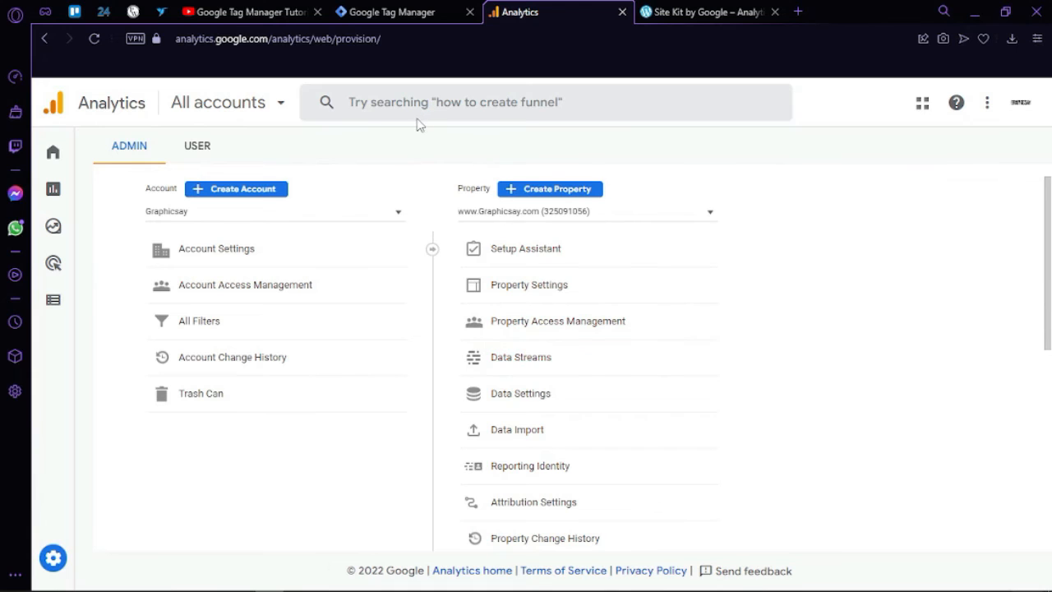
pyautogui.click(503, 285)
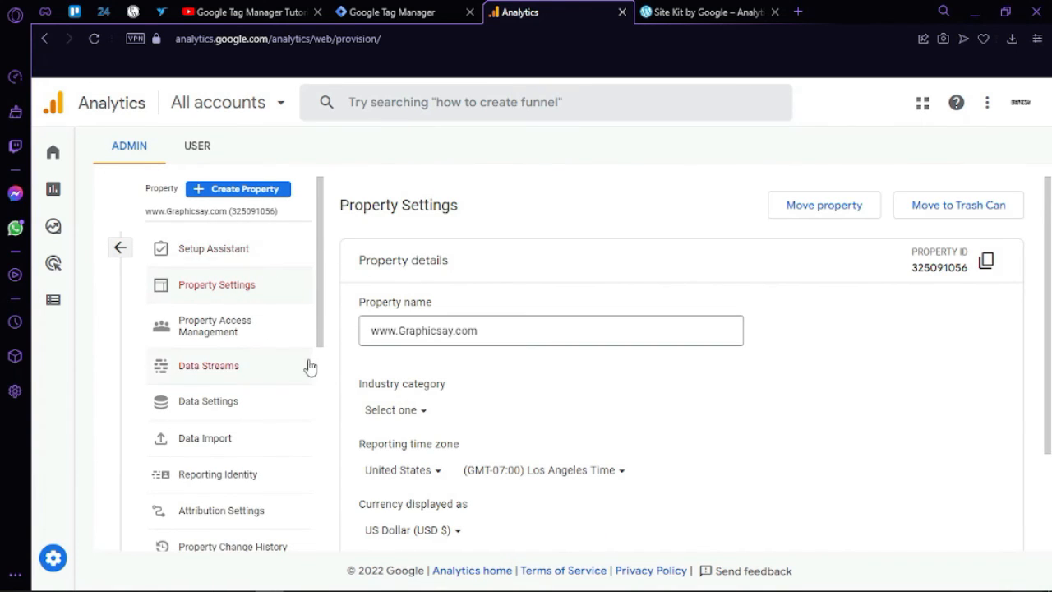
pyautogui.scroll(-1, 359, 436)
pyautogui.scroll(1, 397, 345)
pyautogui.scroll(-2, 413, 287)
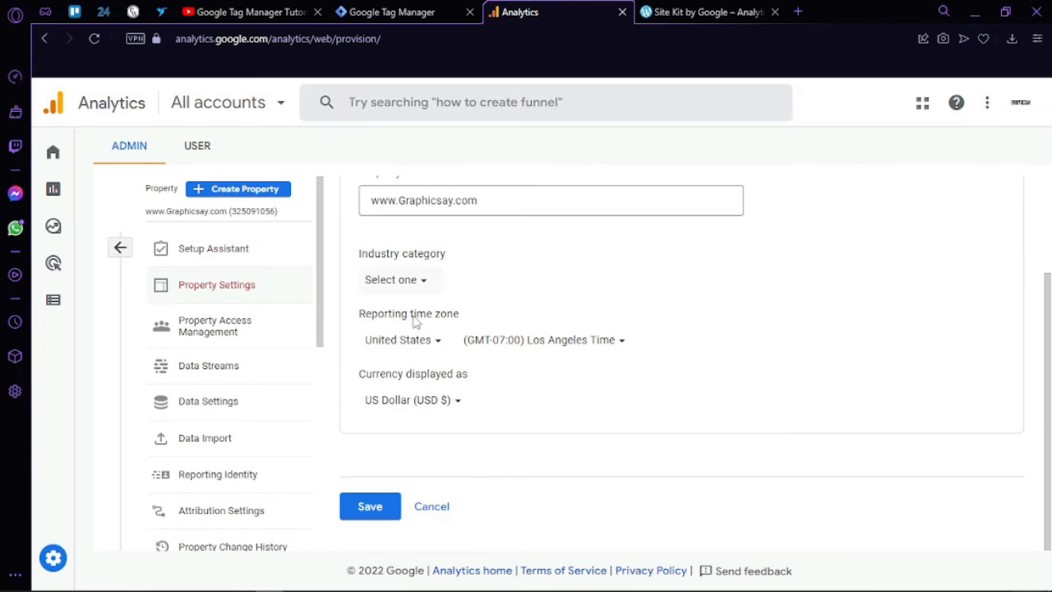
pyautogui.click(236, 373)
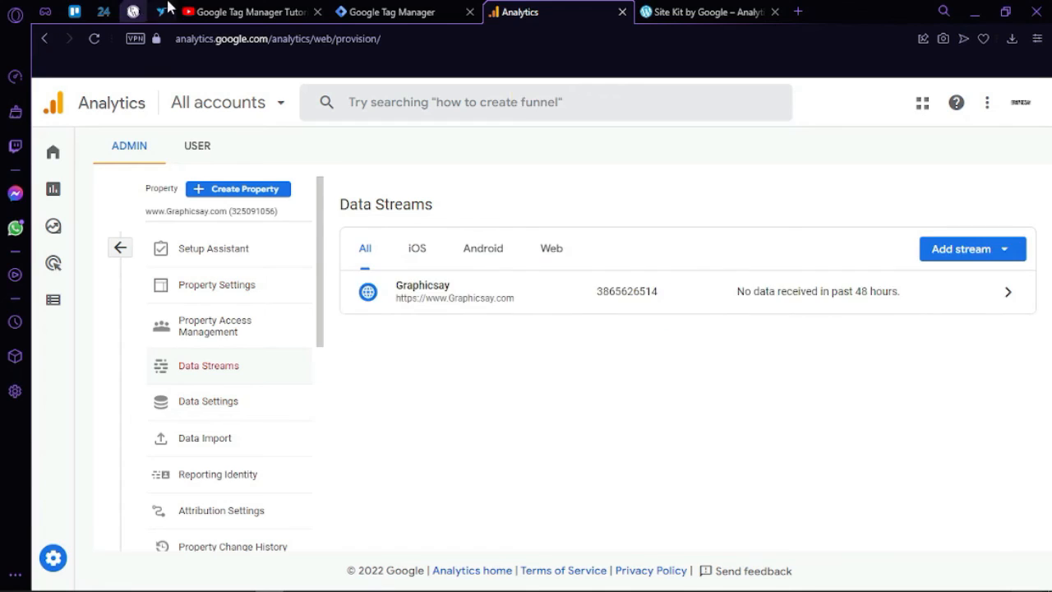
# Step: Check the variable's Tracking ID field in Tag Manager and look for the ID in the Graphicsay web stream details in Google Analytics
pyautogui.click(201, 11)
pyautogui.click(423, 9)
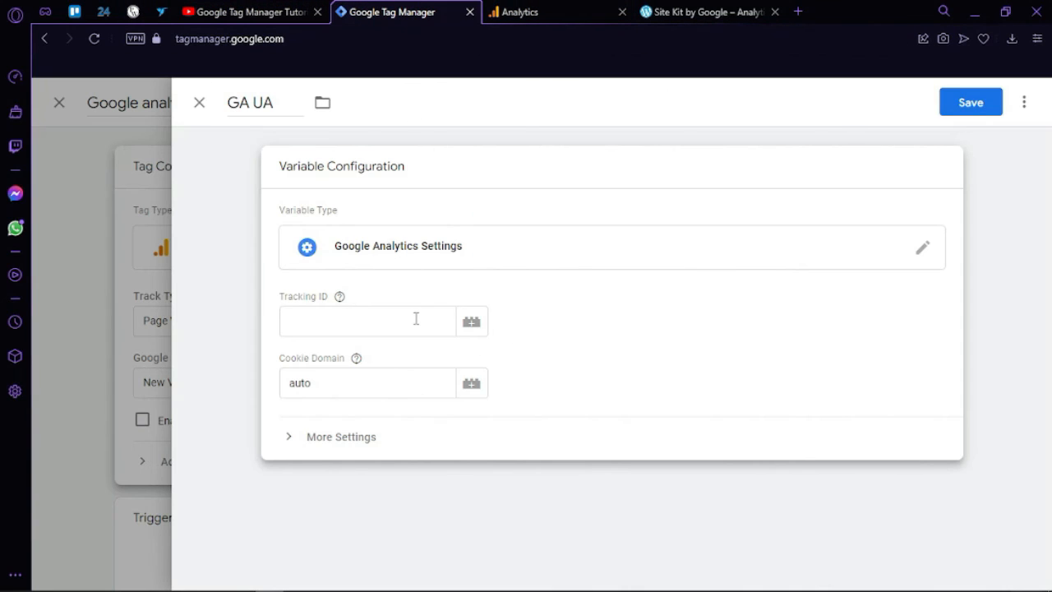
pyautogui.click(289, 318)
pyautogui.click(504, 10)
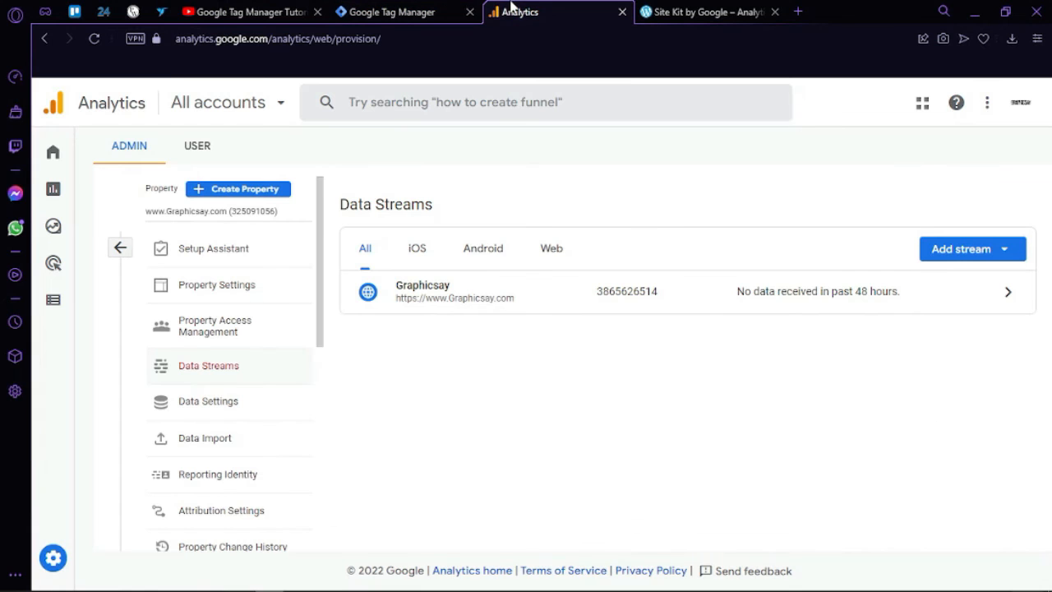
pyautogui.click(426, 10)
pyautogui.click(500, 10)
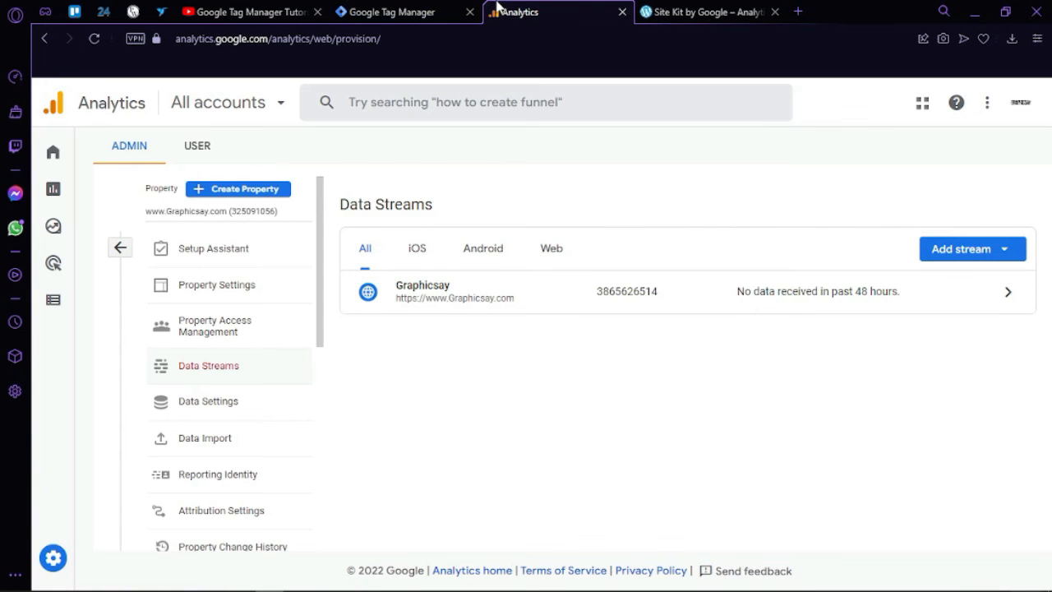
pyautogui.click(417, 312)
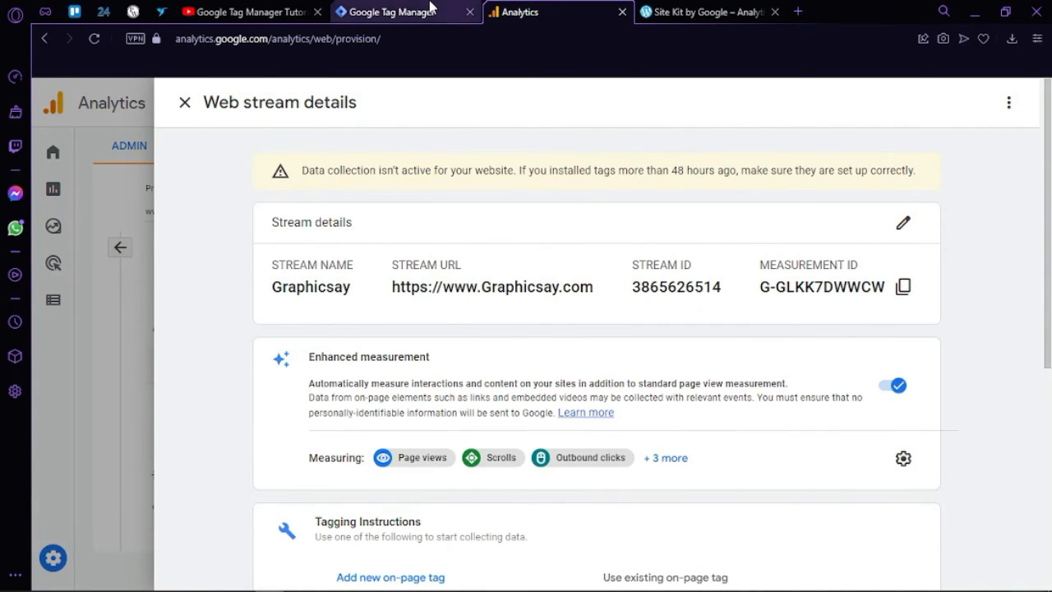
# Step: Switch back to Tag Manager, try to save the "GA UA" variable without a tracking ID, and close it
pyautogui.click(403, 10)
pyautogui.moveTo(366, 368)
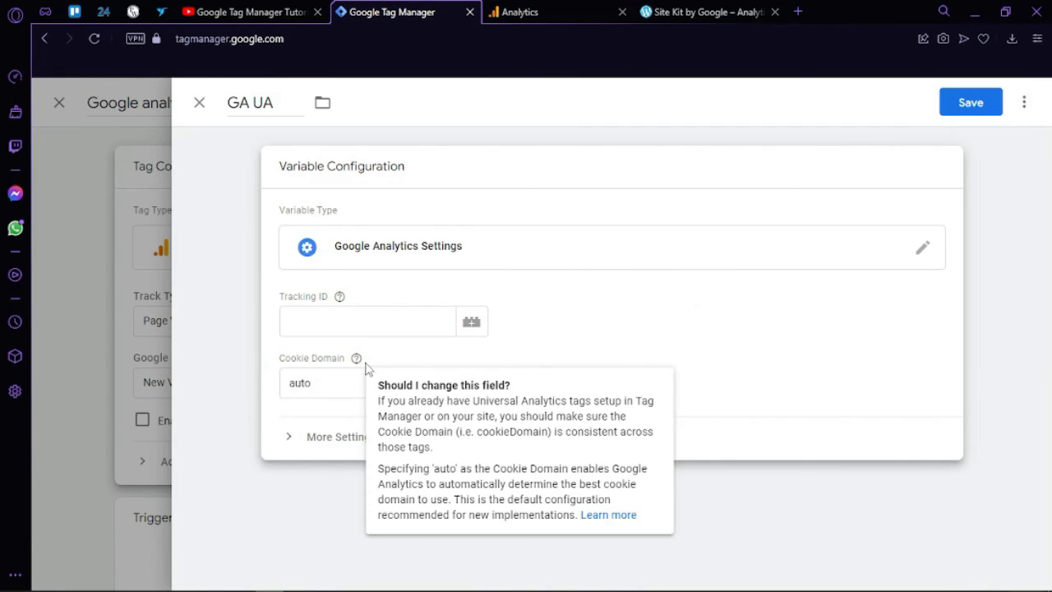
pyautogui.click(948, 105)
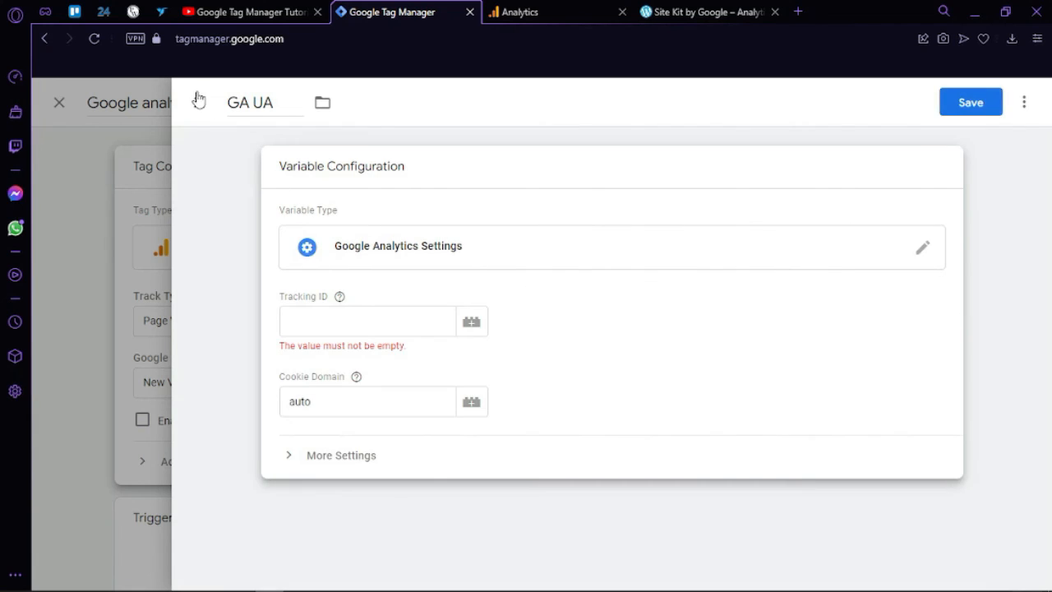
pyautogui.click(198, 99)
# Step: Add All Pages as the Universal Analytics tag's firing trigger, try to save the tag, and close it
pyautogui.scroll(-1, 408, 469)
pyautogui.click(438, 568)
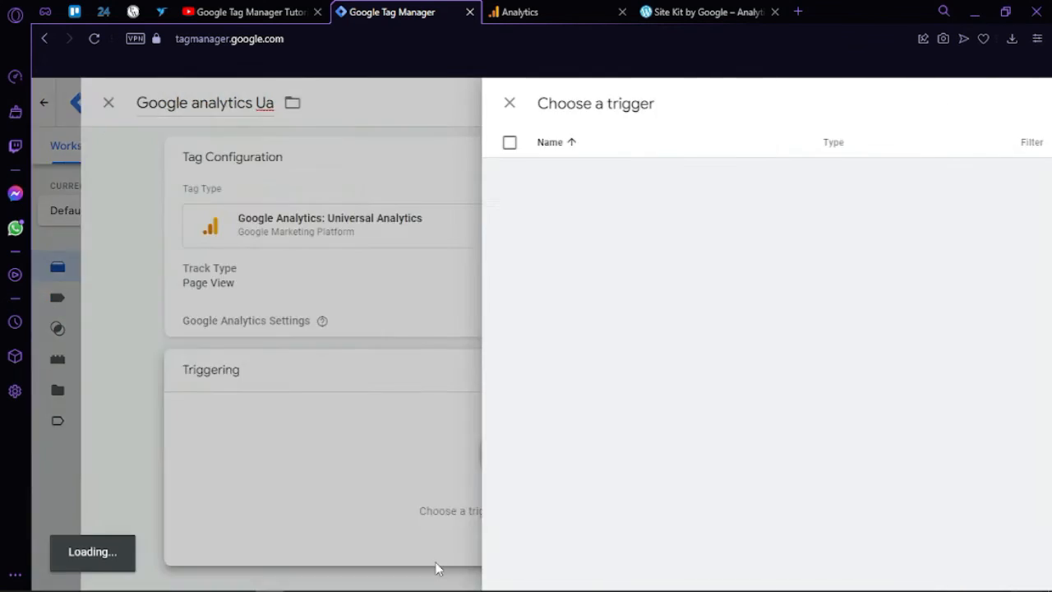
pyautogui.click(253, 186)
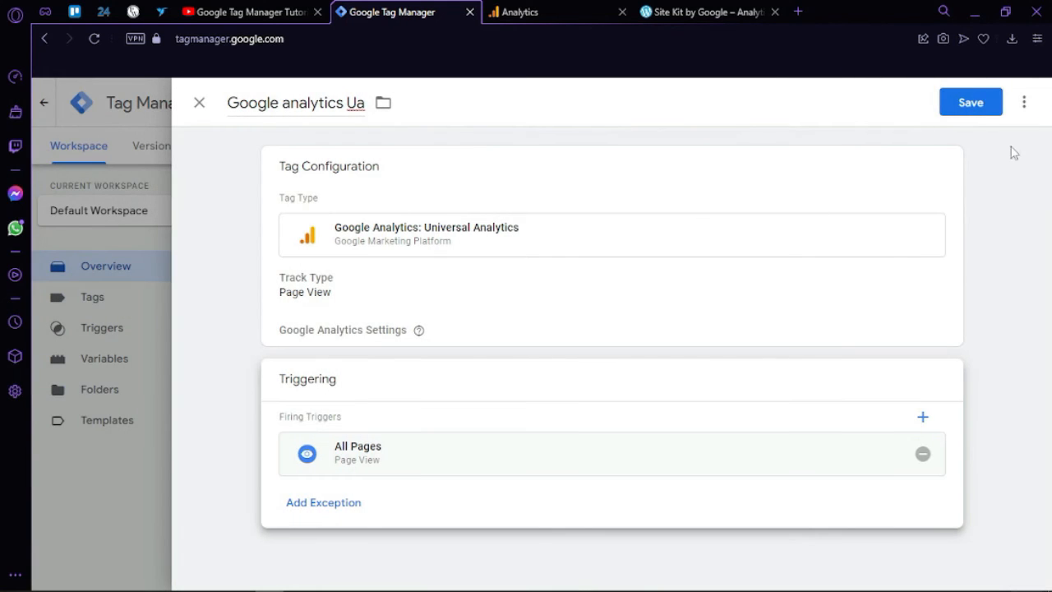
pyautogui.click(970, 104)
pyautogui.click(198, 102)
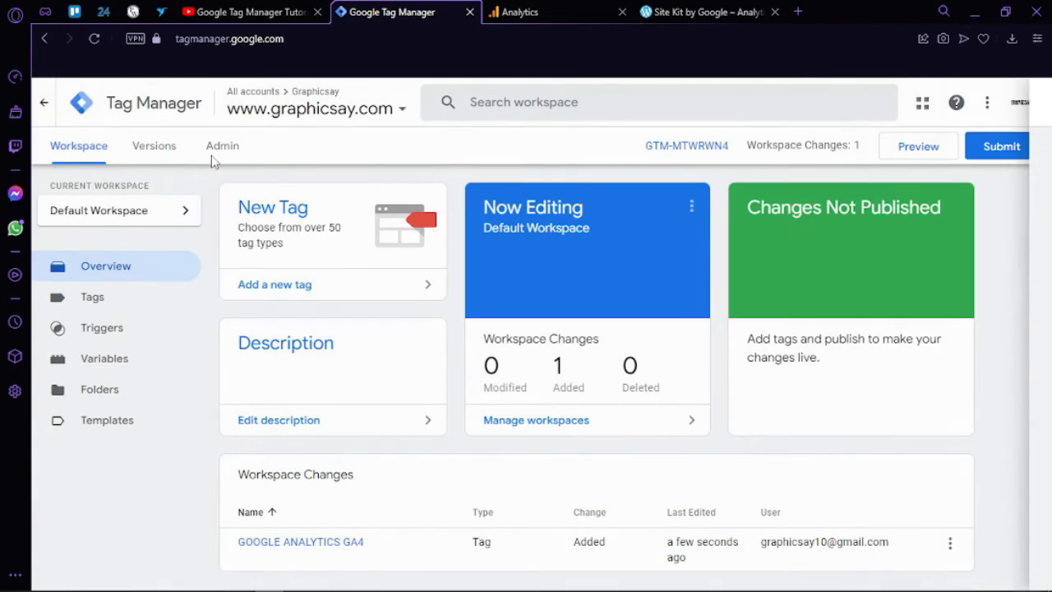
pyautogui.click(567, 7)
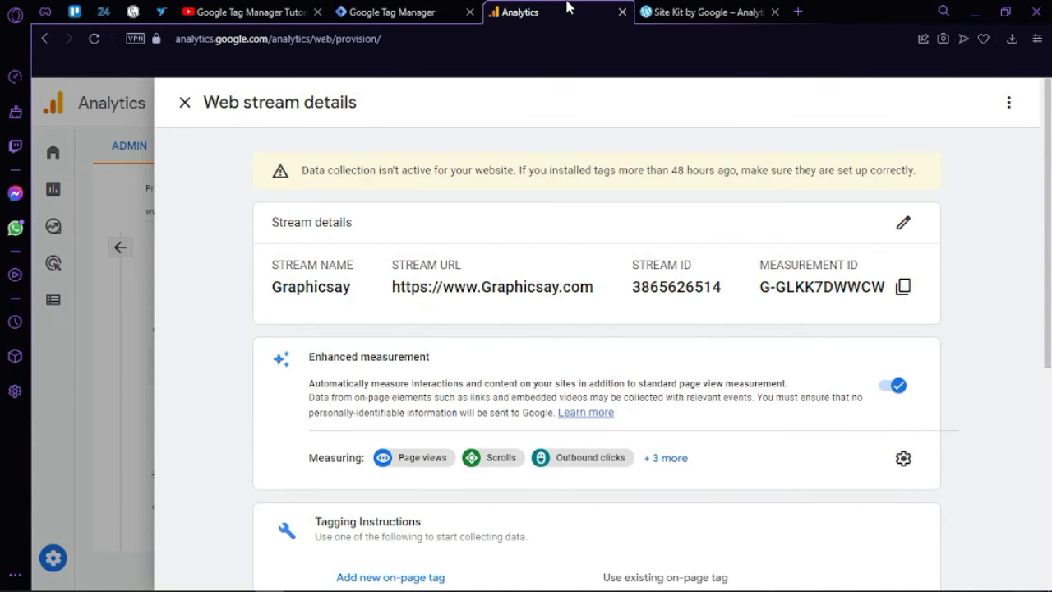
pyautogui.click(387, 12)
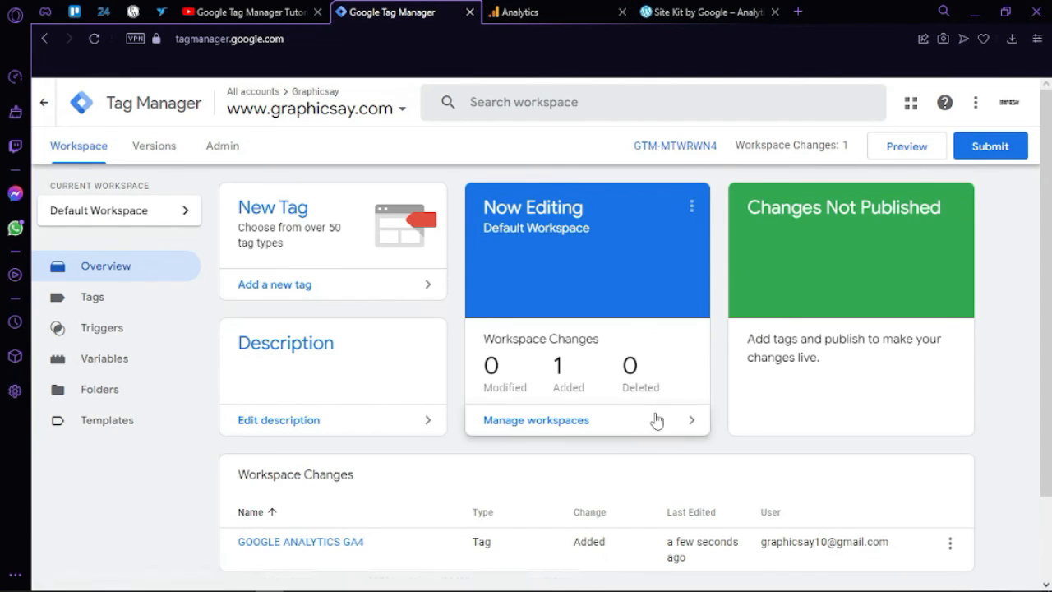